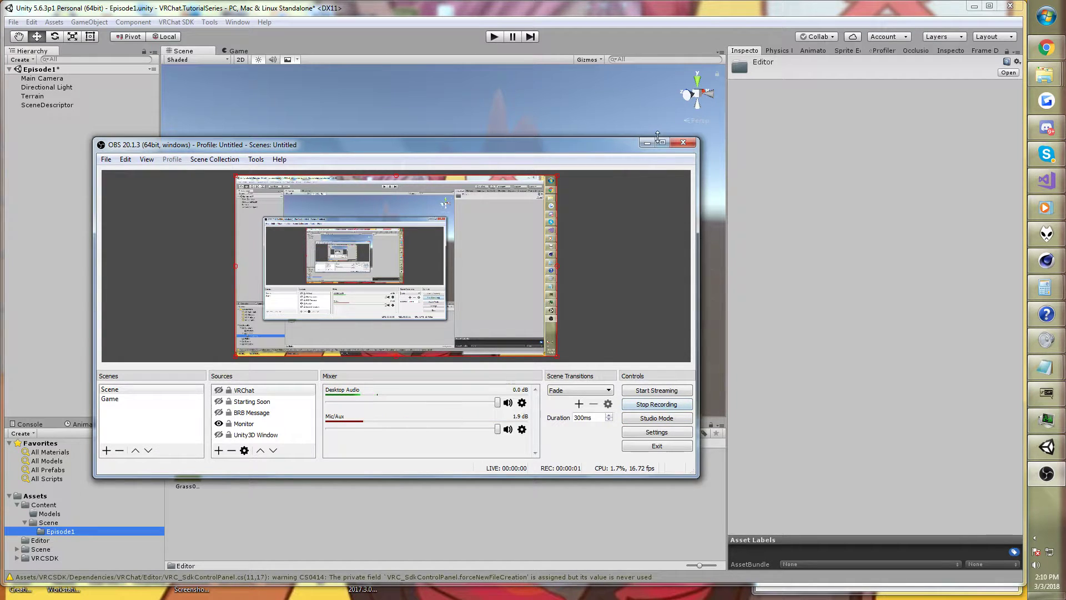
Step: Compare how the terrain renders in the running VRChat window with how it looks in Unity's scene view
{"action": "left_click", "coordinate": [648, 142]}
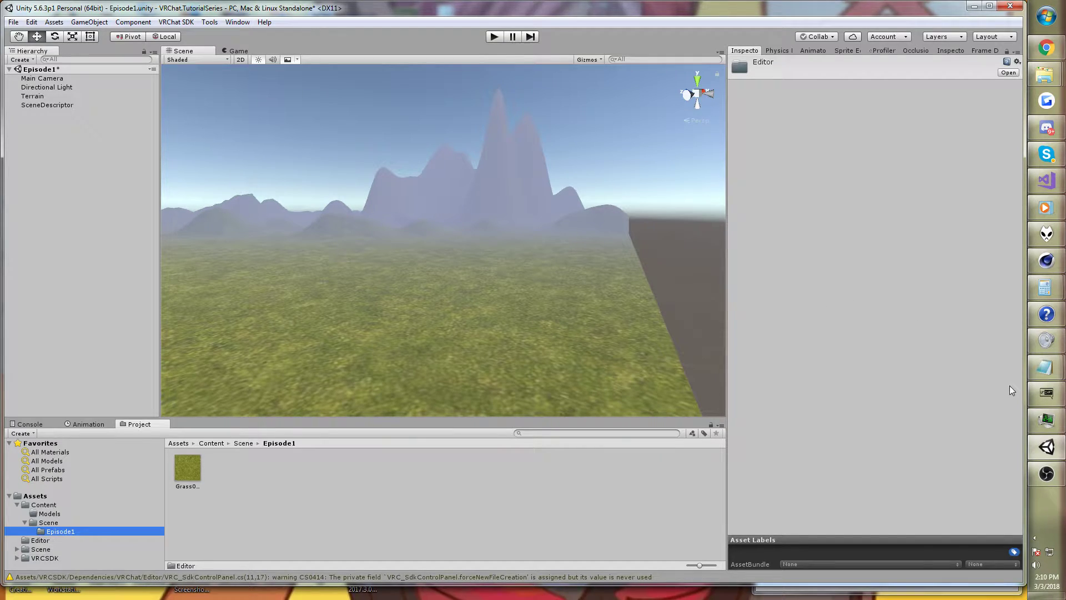
{"action": "left_click", "coordinate": [1046, 401]}
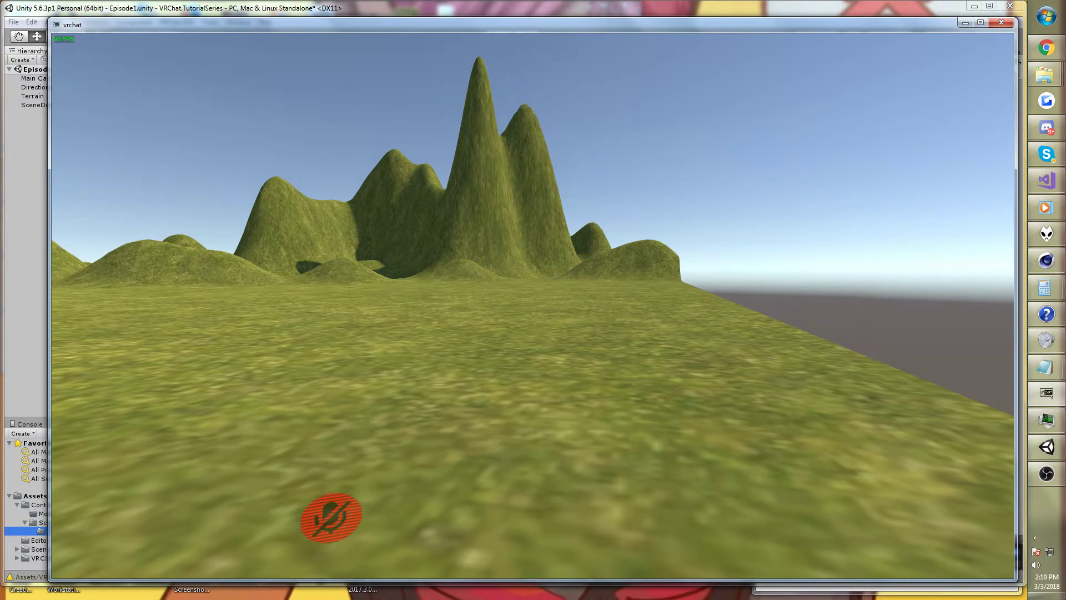
{"action": "key", "text": "s"}
{"action": "key", "text": "w"}
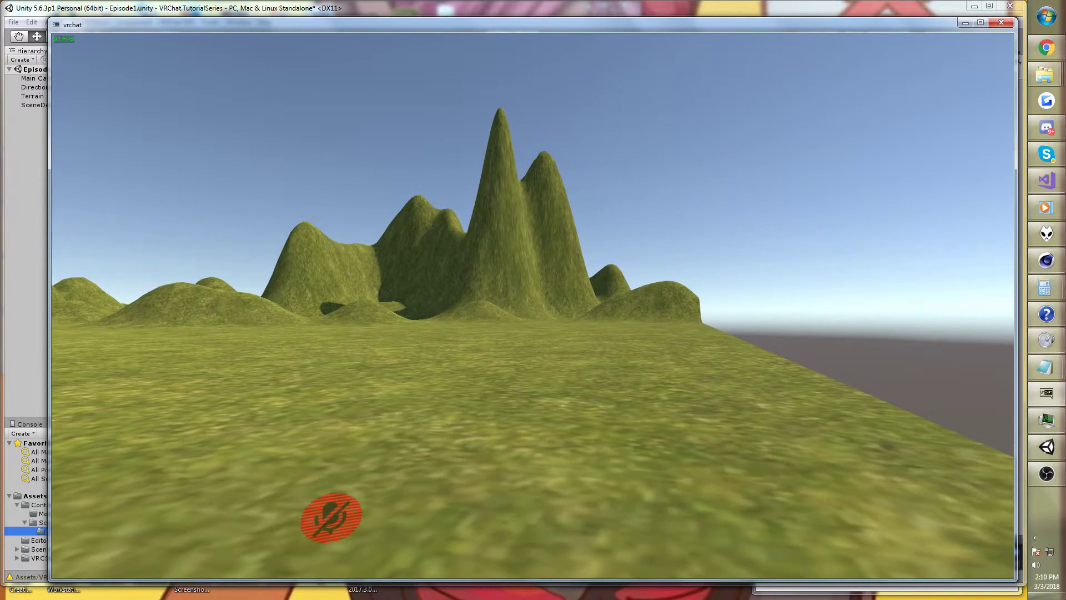
{"action": "key", "text": "alt+Tab"}
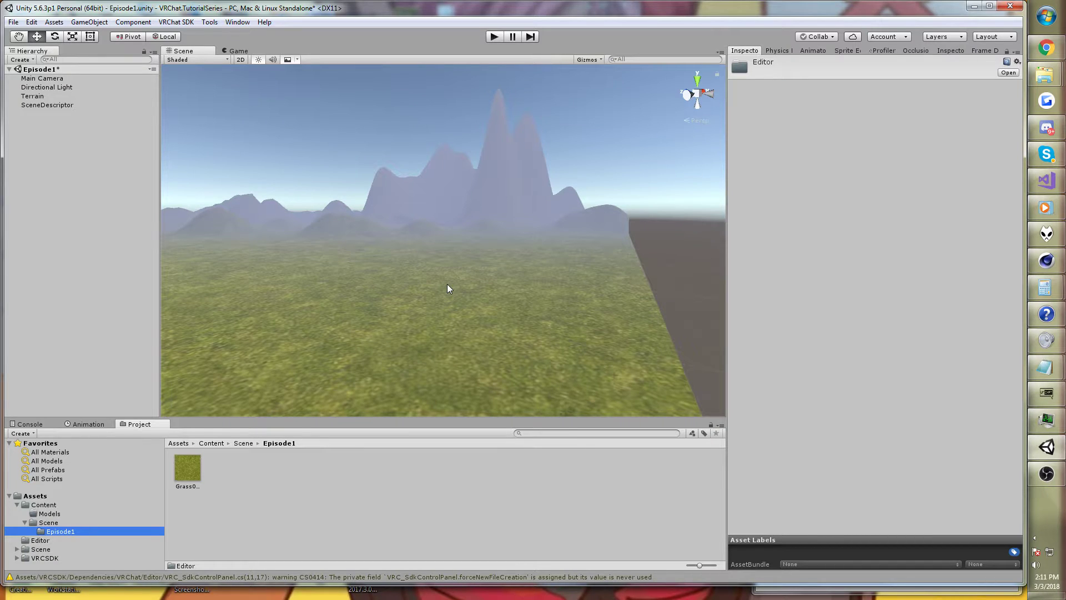
{"action": "right_click_drag", "start_coordinate": [447, 288], "coordinate": [419, 278]}
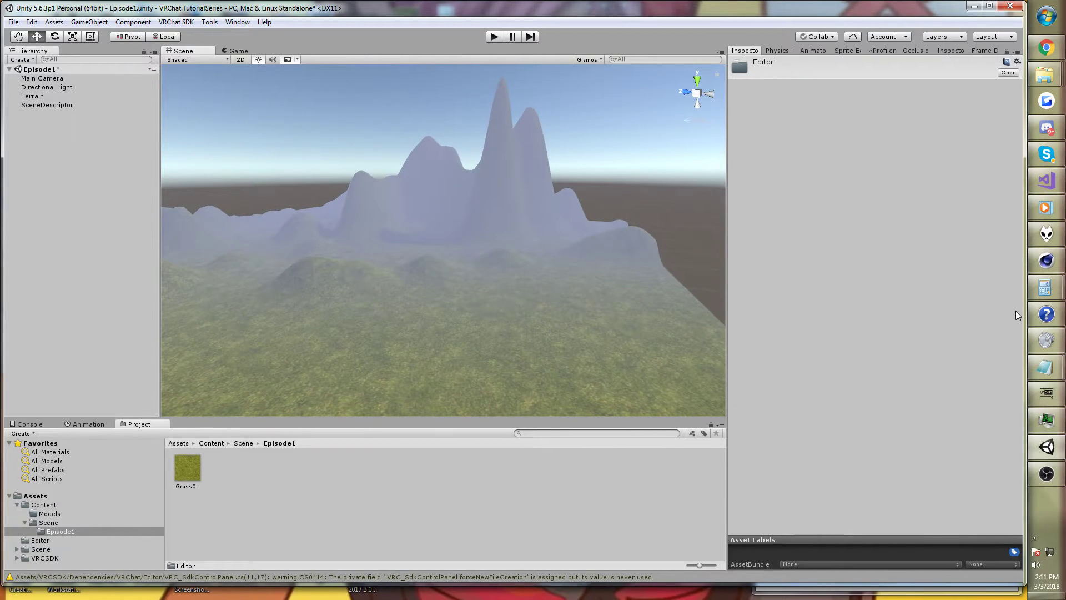
{"action": "left_click", "coordinate": [1046, 393]}
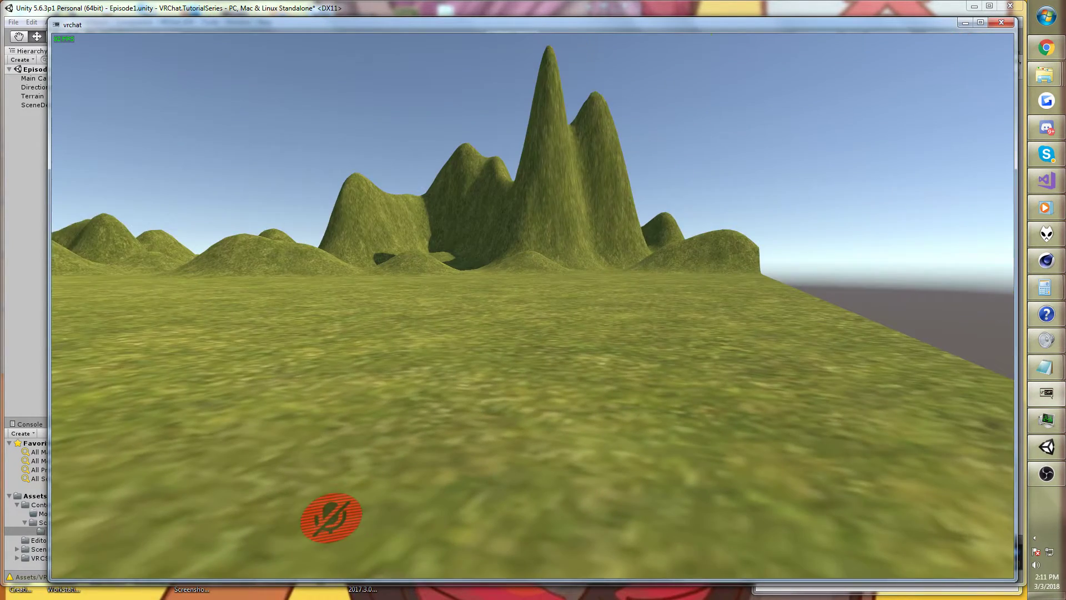
{"action": "key", "text": "alt+Tab"}
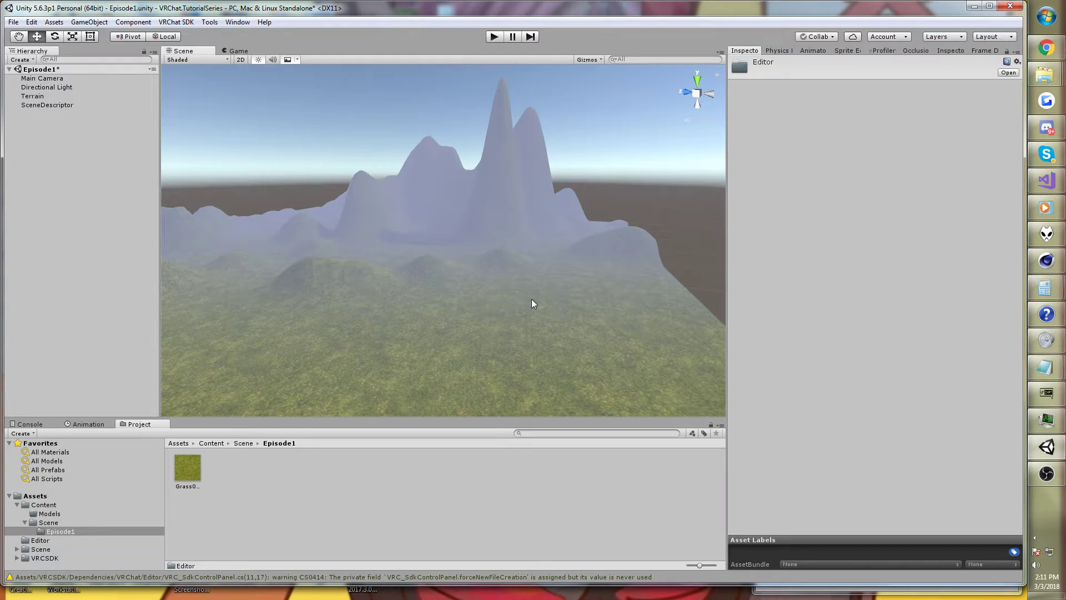
{"action": "key", "text": "w"}
{"action": "right_click_drag", "start_coordinate": [531, 304], "coordinate": [501, 317]}
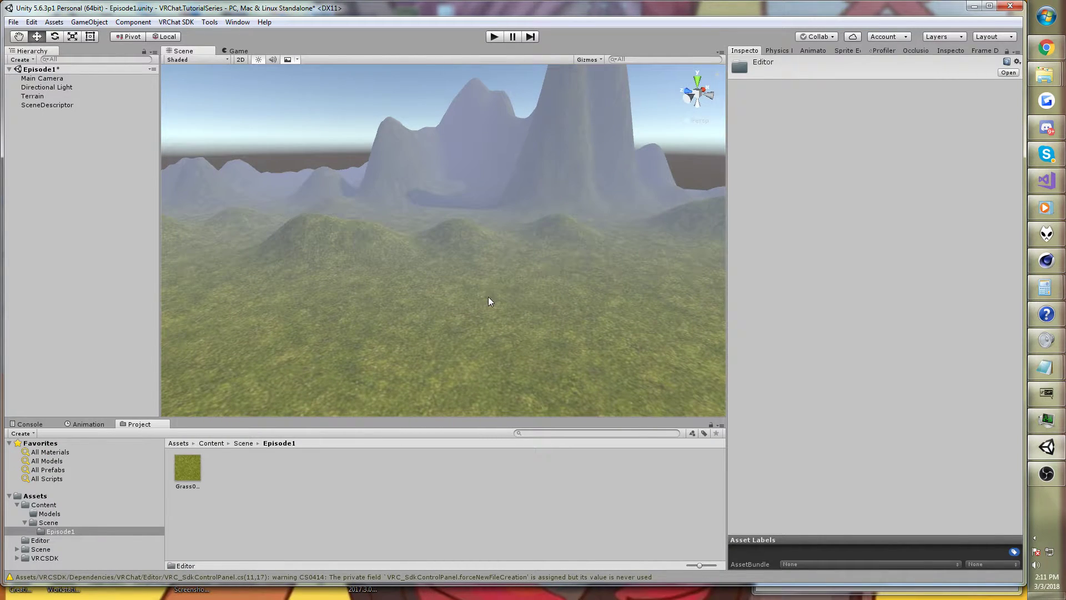
Step: Select the Terrain object, open its Terrain Settings and set the base terrain Material to Custom
{"action": "left_click", "coordinate": [489, 301]}
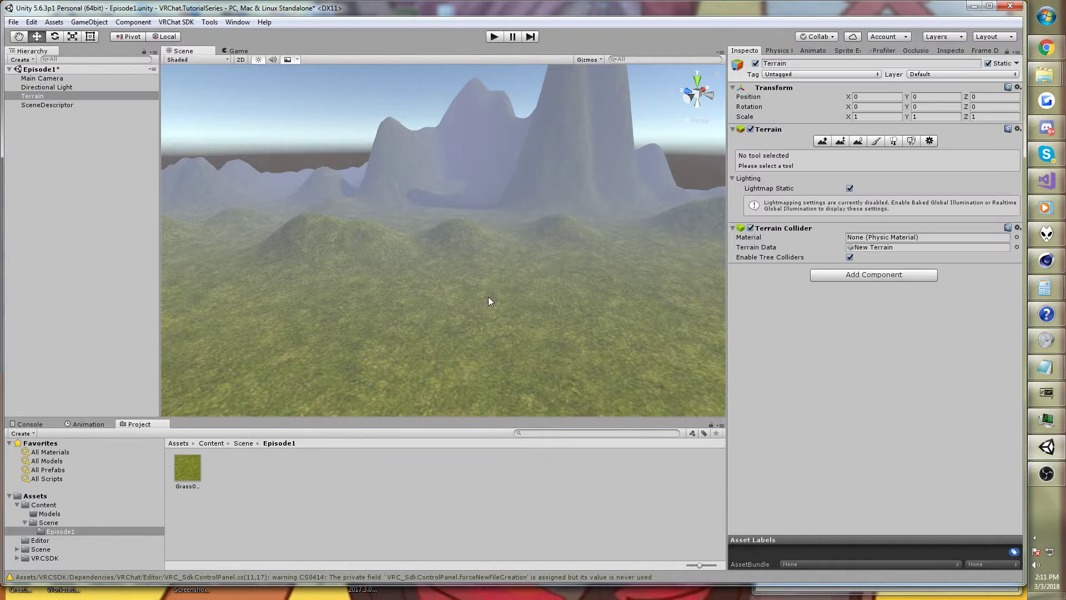
{"action": "left_click", "coordinate": [20, 96]}
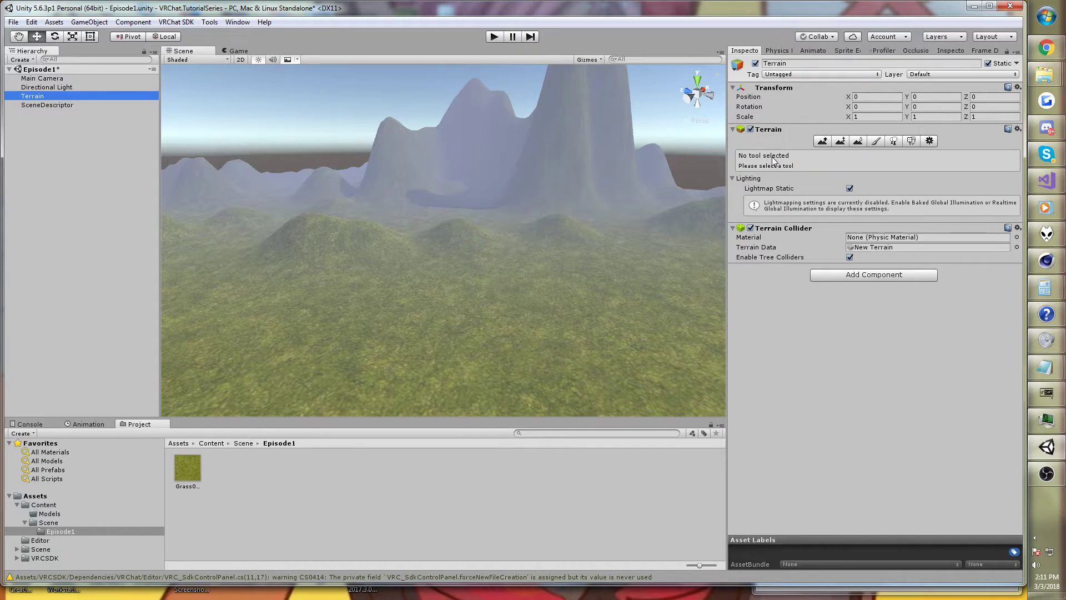
{"action": "left_click", "coordinate": [731, 134]}
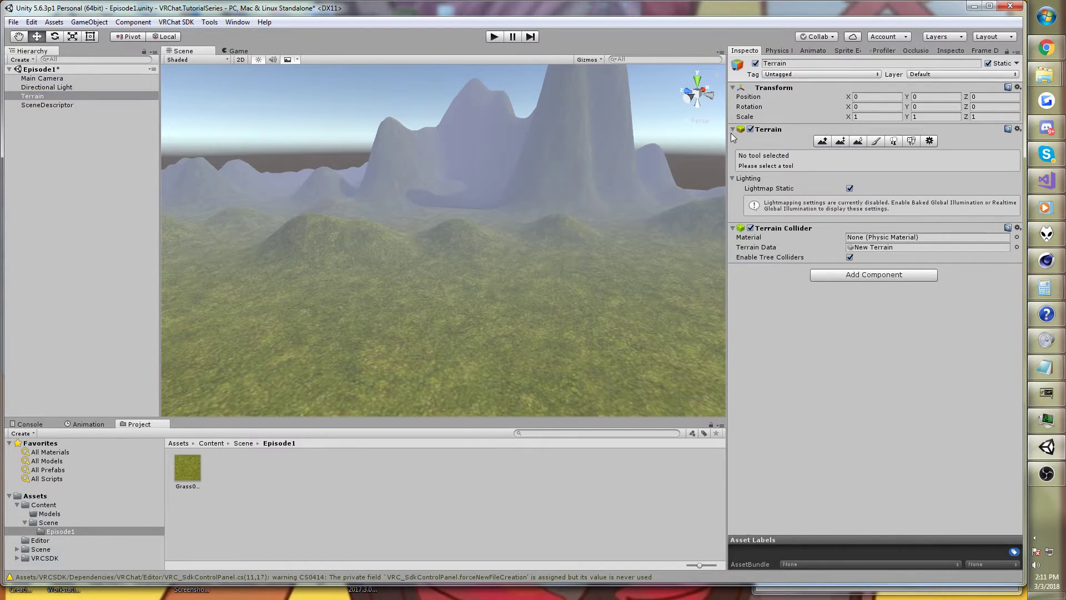
{"action": "left_click", "coordinate": [733, 129]}
{"action": "left_click", "coordinate": [733, 129]}
{"action": "left_click", "coordinate": [929, 141]}
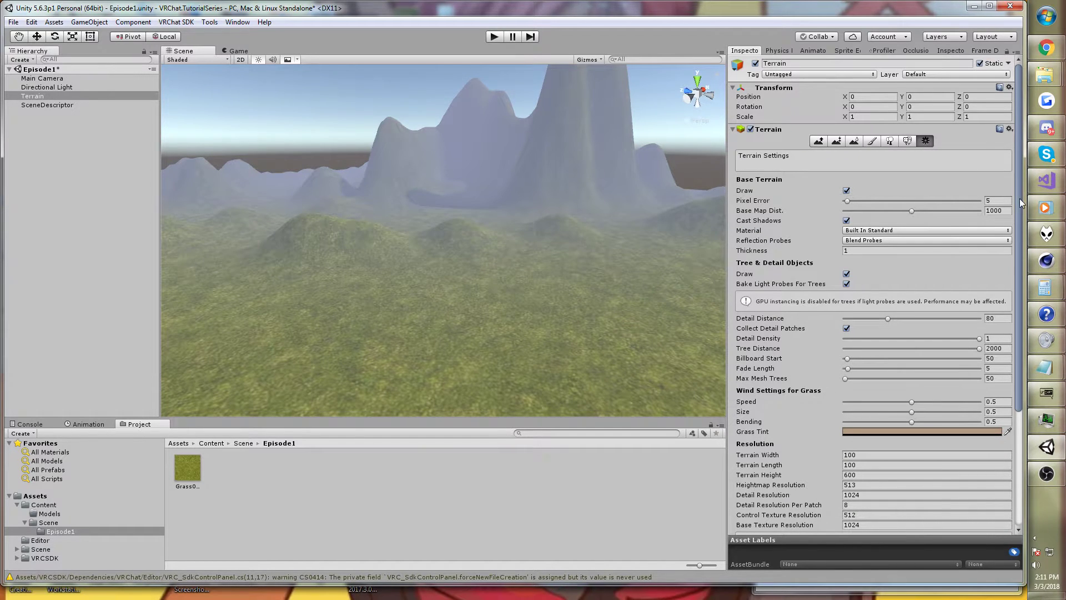
{"action": "mouse_move", "coordinate": [1019, 215]}
{"action": "left_mouse_down"}
{"action": "mouse_move", "coordinate": [1018, 304]}
{"action": "mouse_move", "coordinate": [1015, 227]}
{"action": "left_mouse_up"}
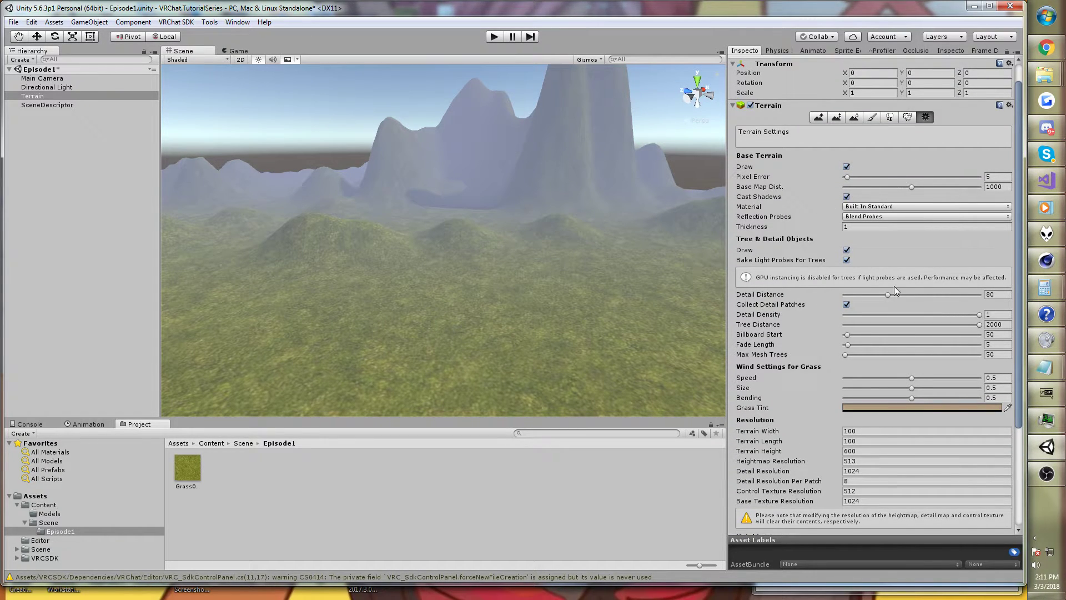
{"action": "scroll", "coordinate": [1014, 296], "scroll_direction": "down", "scroll_amount": 3}
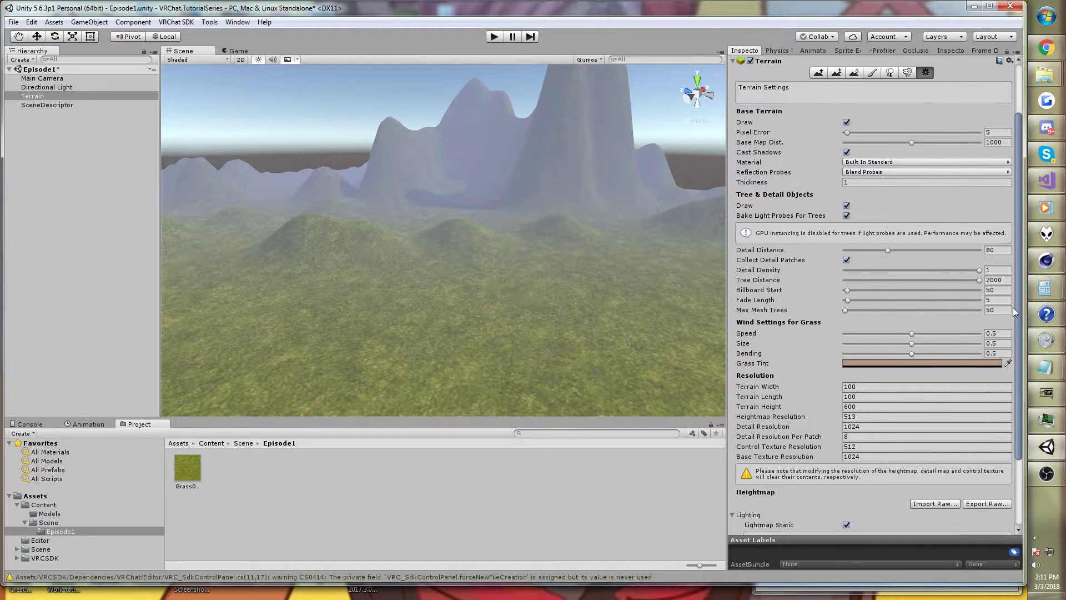
{"action": "scroll", "coordinate": [1013, 303], "scroll_direction": "up", "scroll_amount": 2}
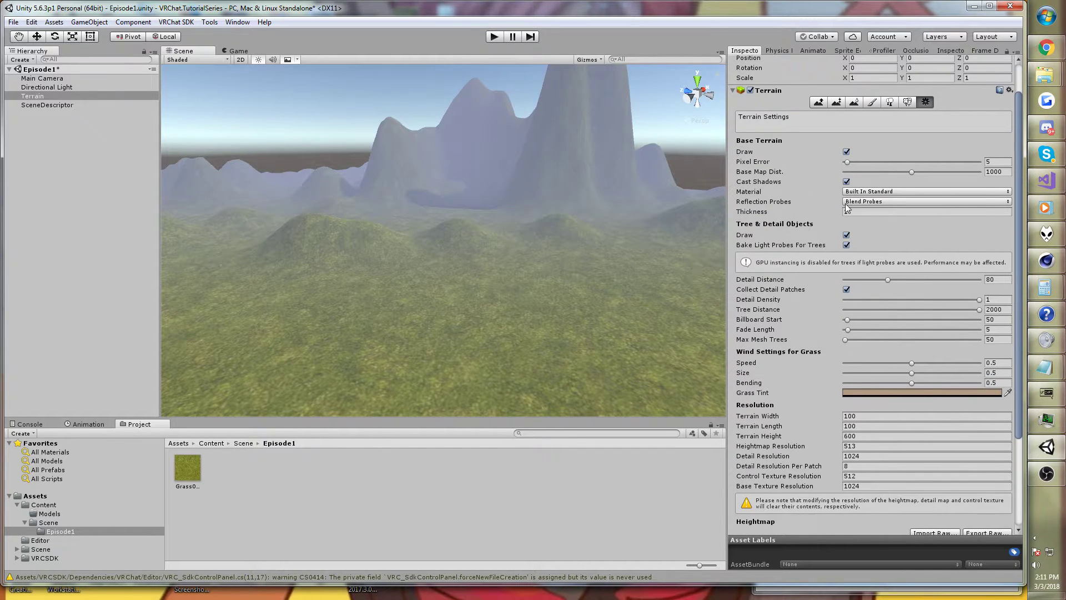
{"action": "left_click", "coordinate": [853, 192]}
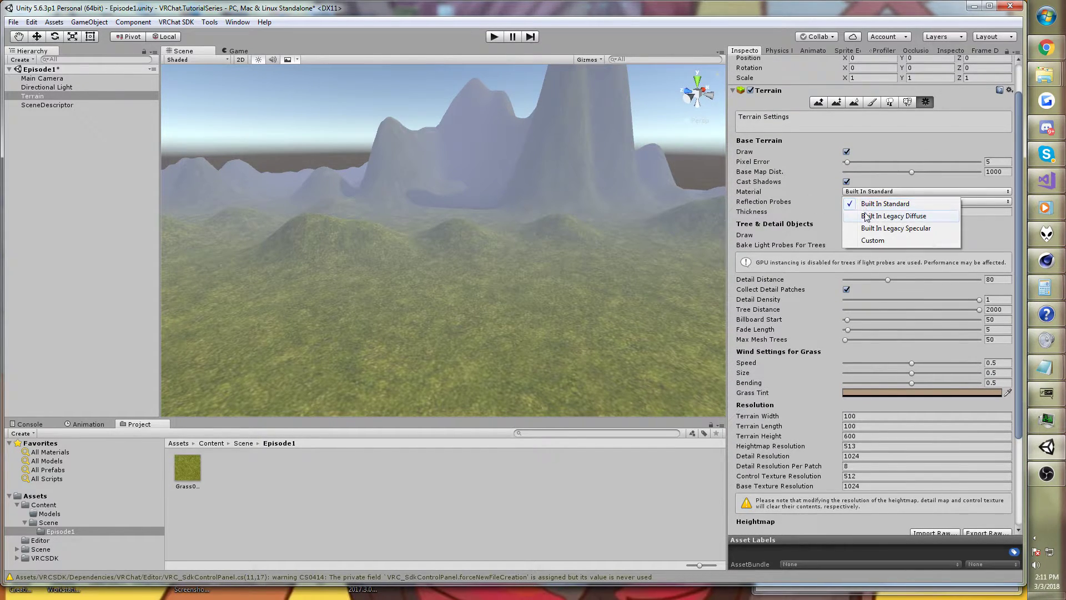
{"action": "left_click", "coordinate": [873, 243]}
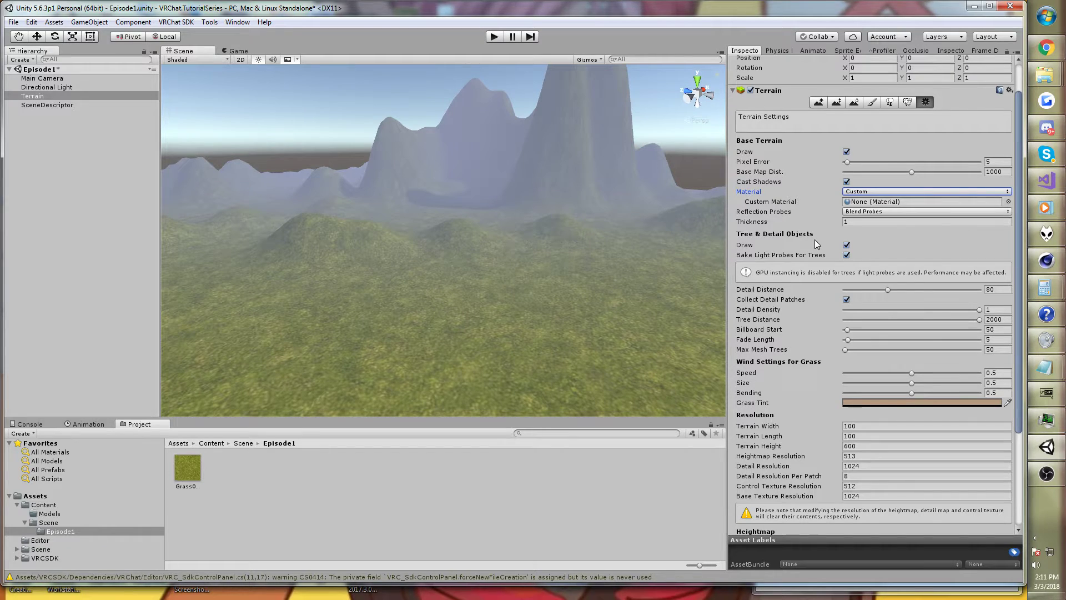
{"action": "left_click", "coordinate": [1009, 202]}
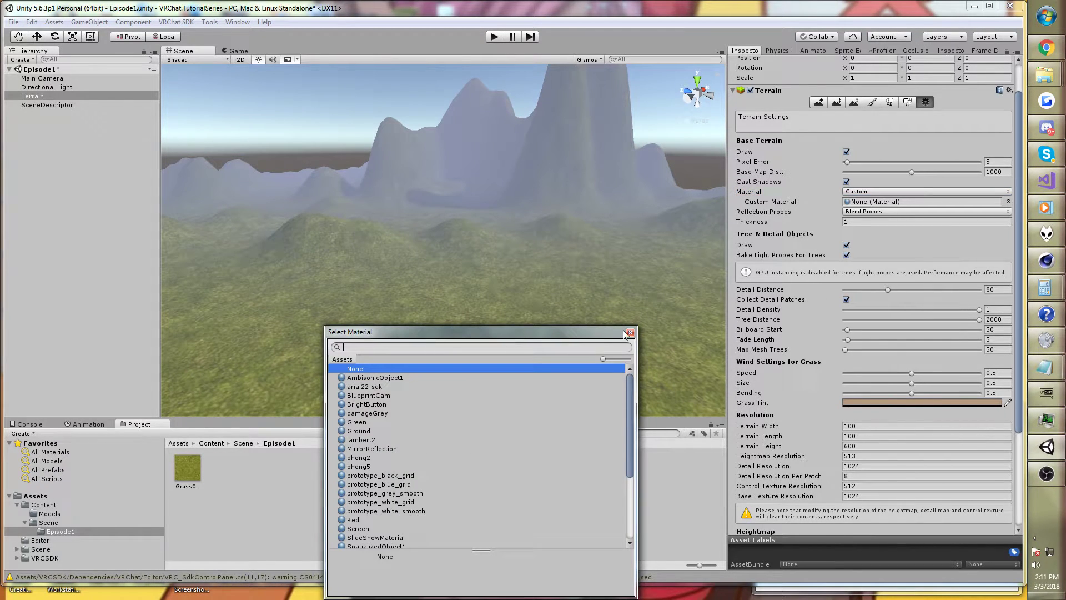
{"action": "left_click", "coordinate": [629, 333]}
Step: Create a new material named TerrainMaterialEpisode1 in the Episode1 folder
{"action": "right_click", "coordinate": [275, 494]}
{"action": "mouse_move", "coordinate": [333, 283]}
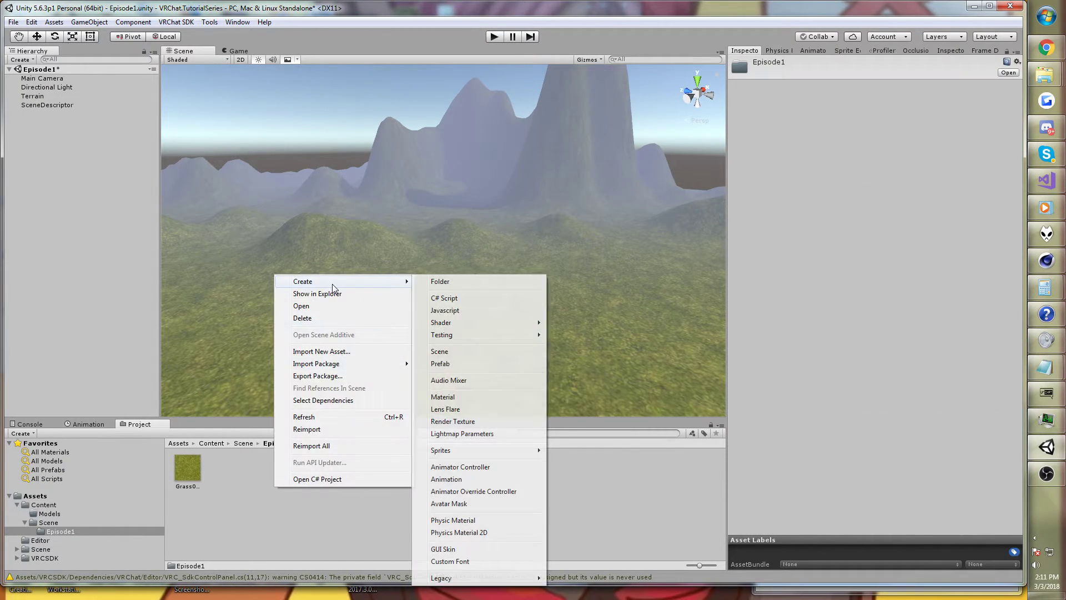
{"action": "left_click", "coordinate": [464, 396]}
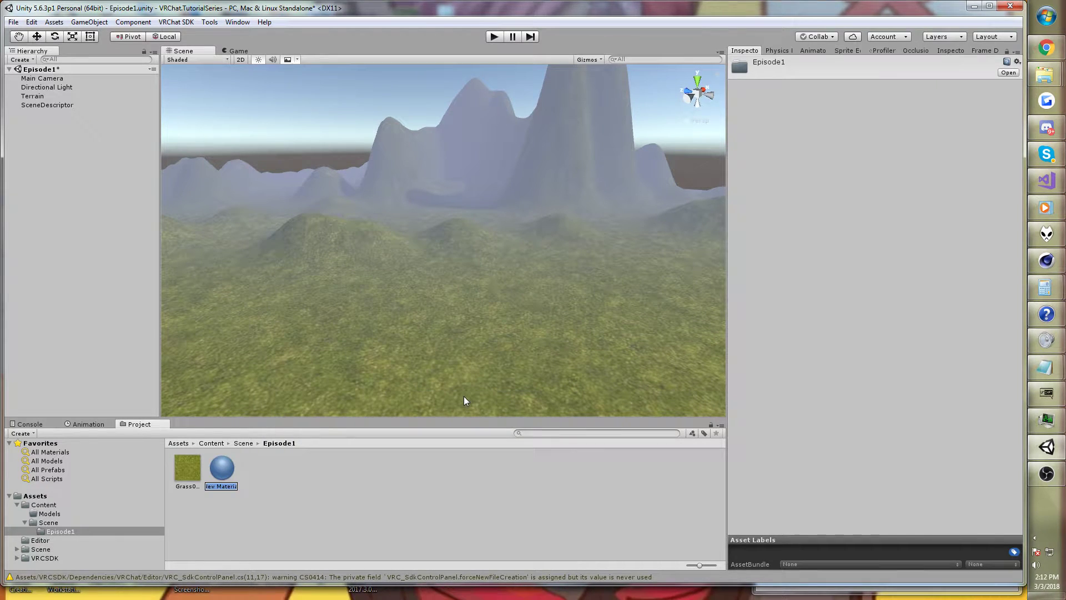
{"action": "type", "text": "TerrainMaterial"}
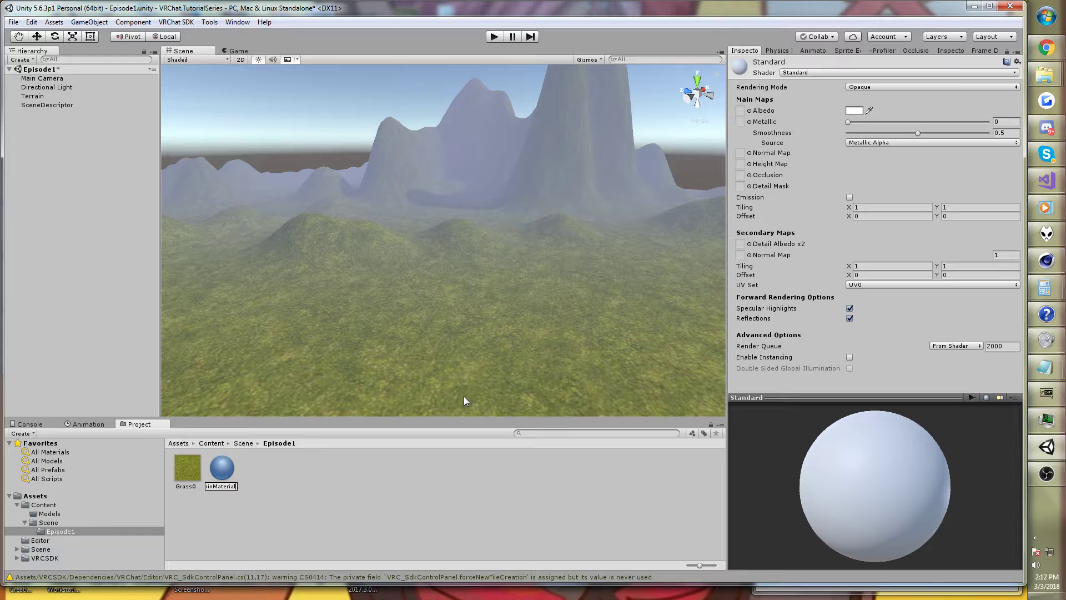
{"action": "type", "text": "Episode1"}
{"action": "key", "text": "Return"}
Step: Change the new material's shader to Nature/Terrain/Standard
{"action": "left_click", "coordinate": [855, 71]}
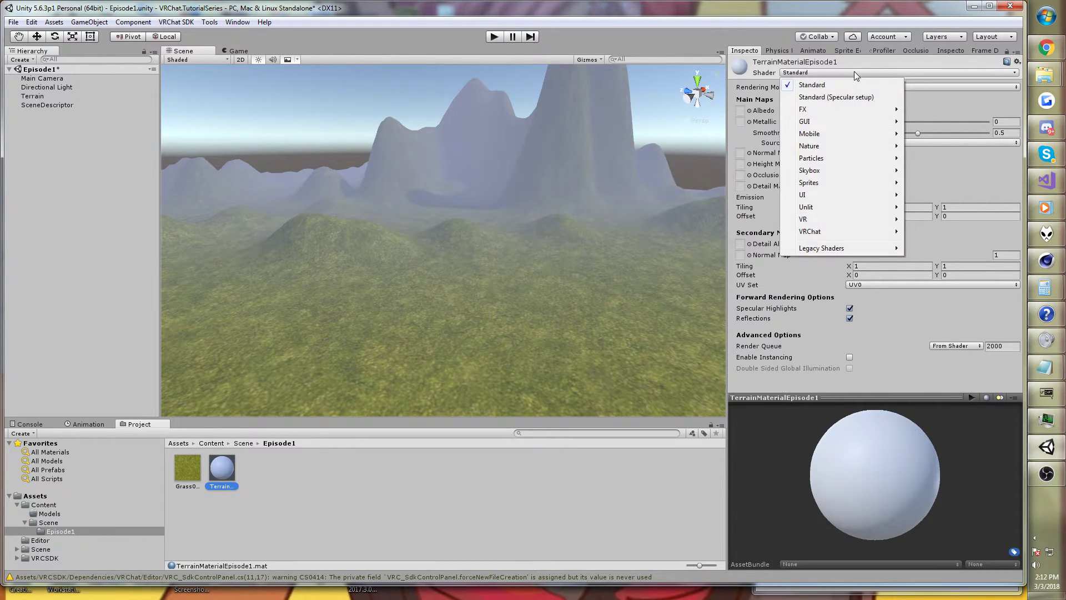
{"action": "mouse_move", "coordinate": [829, 113]}
{"action": "mouse_move", "coordinate": [821, 146]}
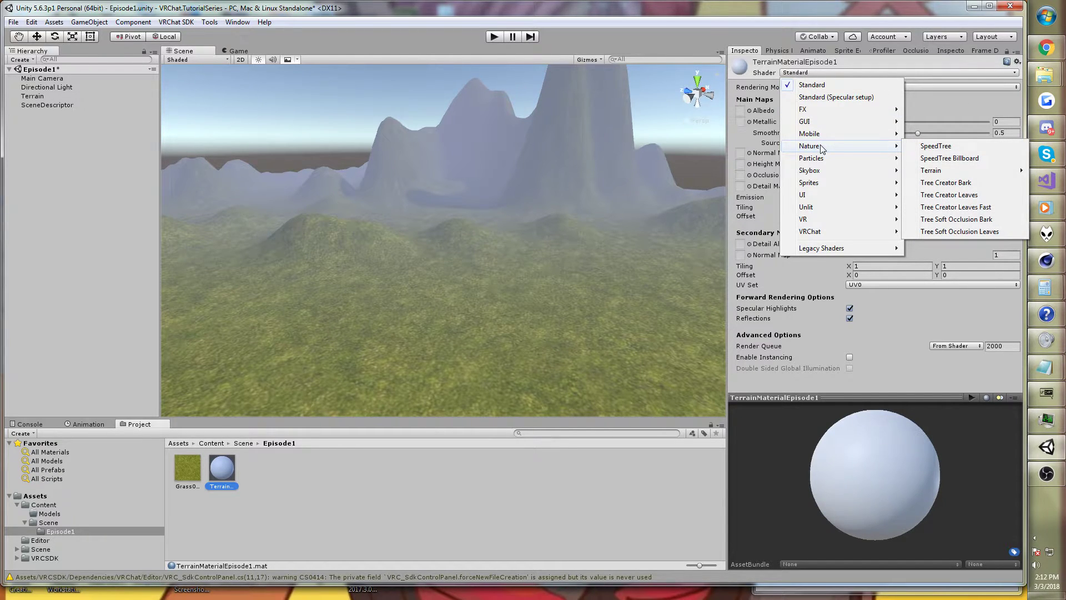
{"action": "mouse_move", "coordinate": [950, 169]}
{"action": "left_click", "coordinate": [860, 195]}
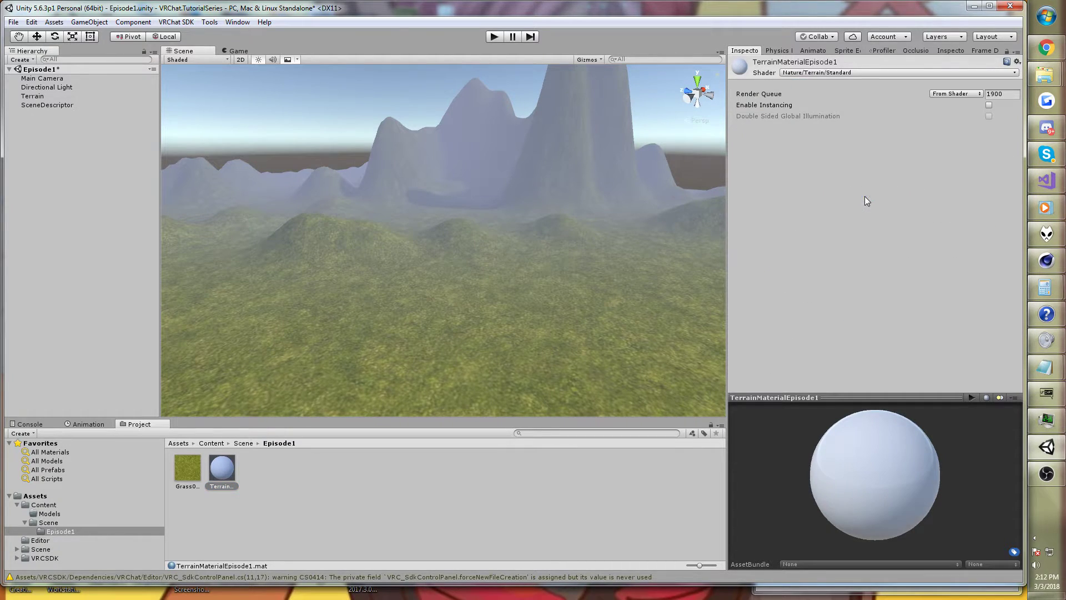
Step: Assign TerrainMaterialEpisode1 as the terrain's Custom Material in the Terrain Settings and save the scene
{"action": "left_click", "coordinate": [568, 259]}
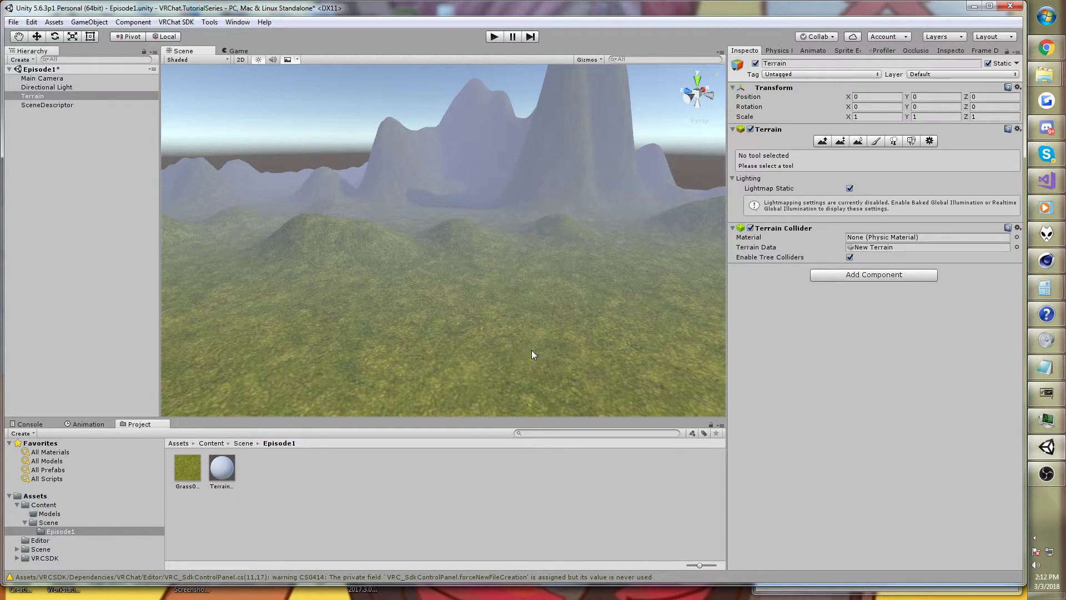
{"action": "left_click", "coordinate": [933, 141]}
{"action": "left_click", "coordinate": [234, 466]}
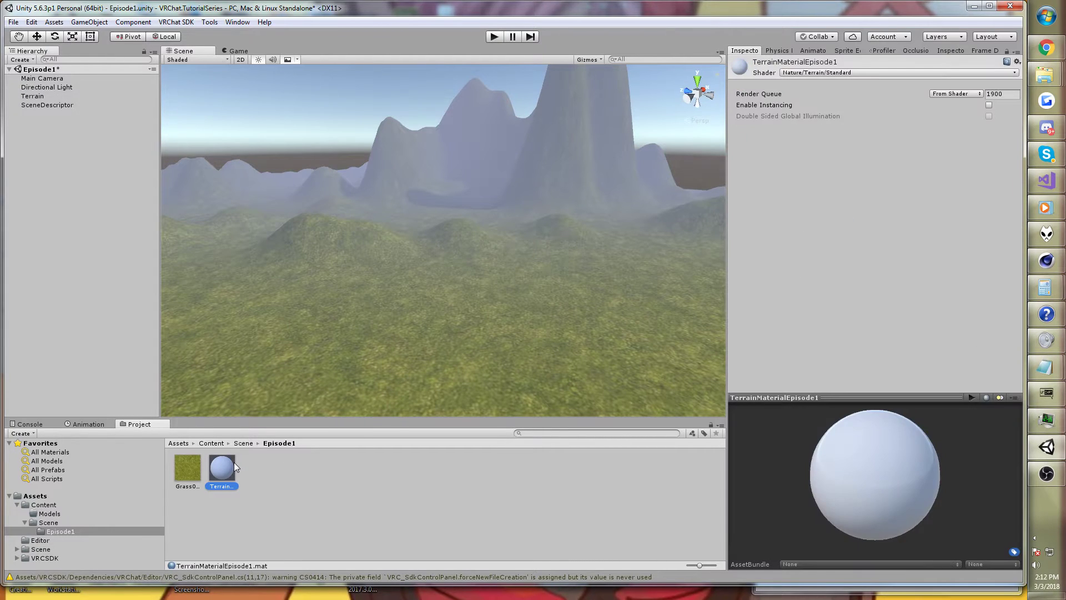
{"action": "left_click", "coordinate": [586, 330]}
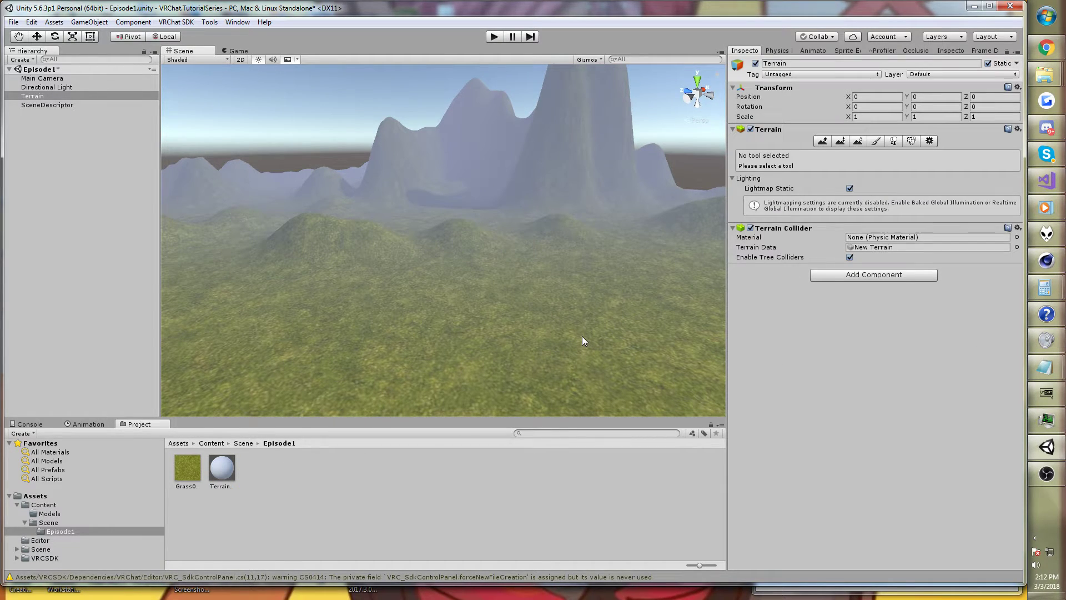
{"action": "left_click_drag", "start_coordinate": [222, 467], "coordinate": [929, 143]}
{"action": "left_click", "coordinate": [929, 141]}
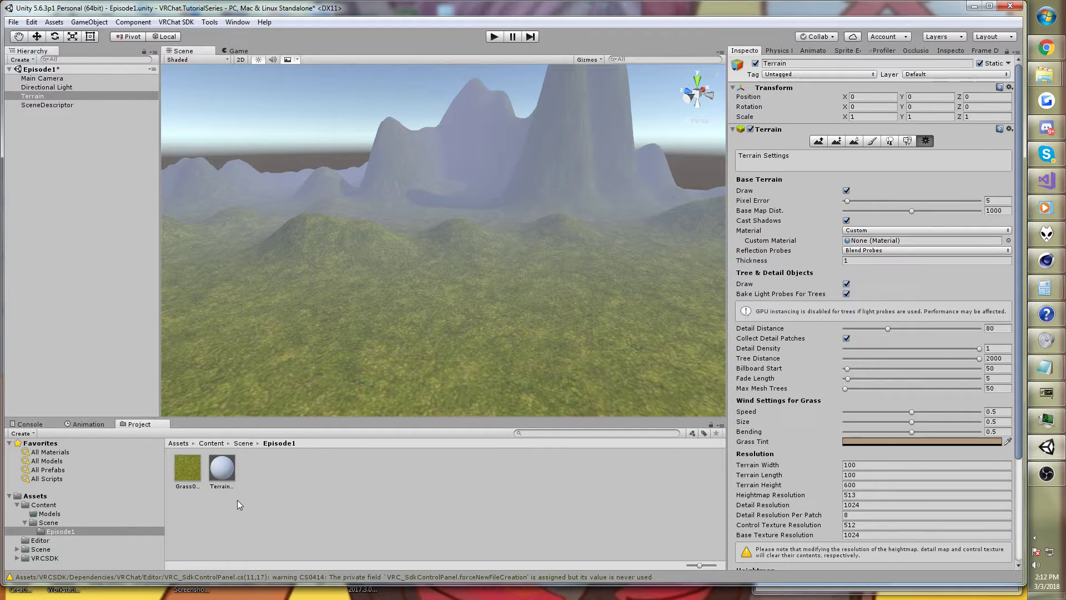
{"action": "left_click_drag", "start_coordinate": [224, 482], "coordinate": [868, 243]}
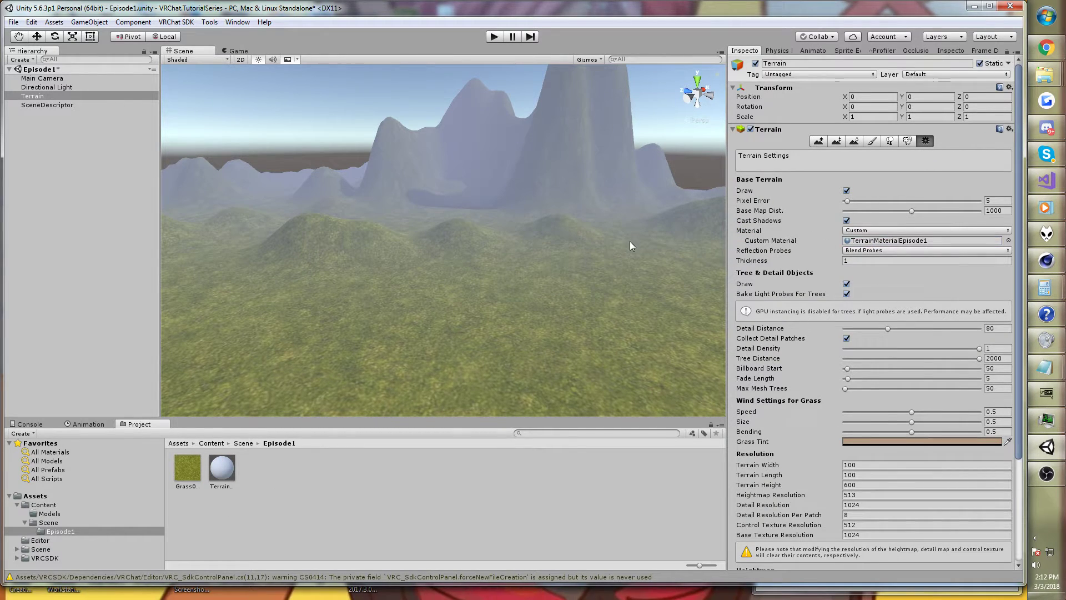
{"action": "right_click_drag", "start_coordinate": [606, 237], "coordinate": [621, 225]}
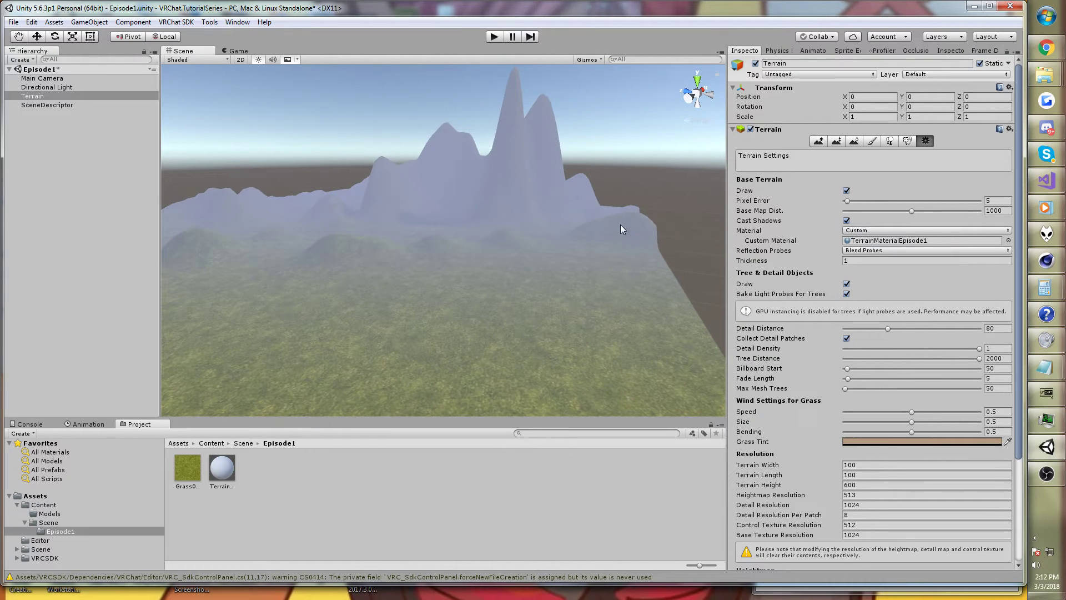
{"action": "key", "text": "ctrl+s"}
Step: Open the VRChat SDK build control panel and start a new build of the world for publishing
{"action": "left_click", "coordinate": [222, 469]}
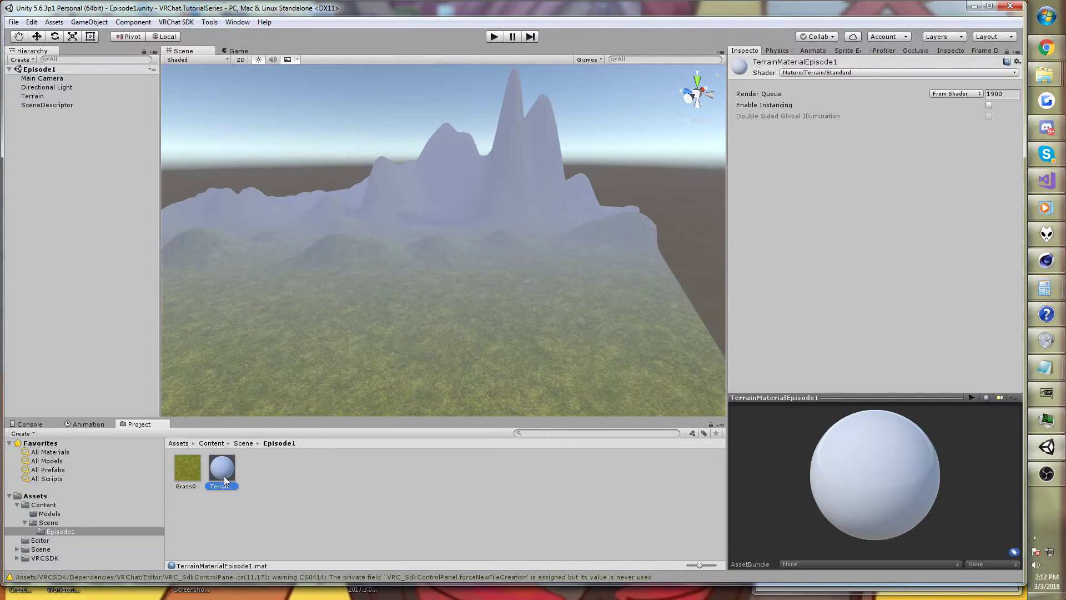
{"action": "right_click_drag", "start_coordinate": [461, 251], "coordinate": [504, 248]}
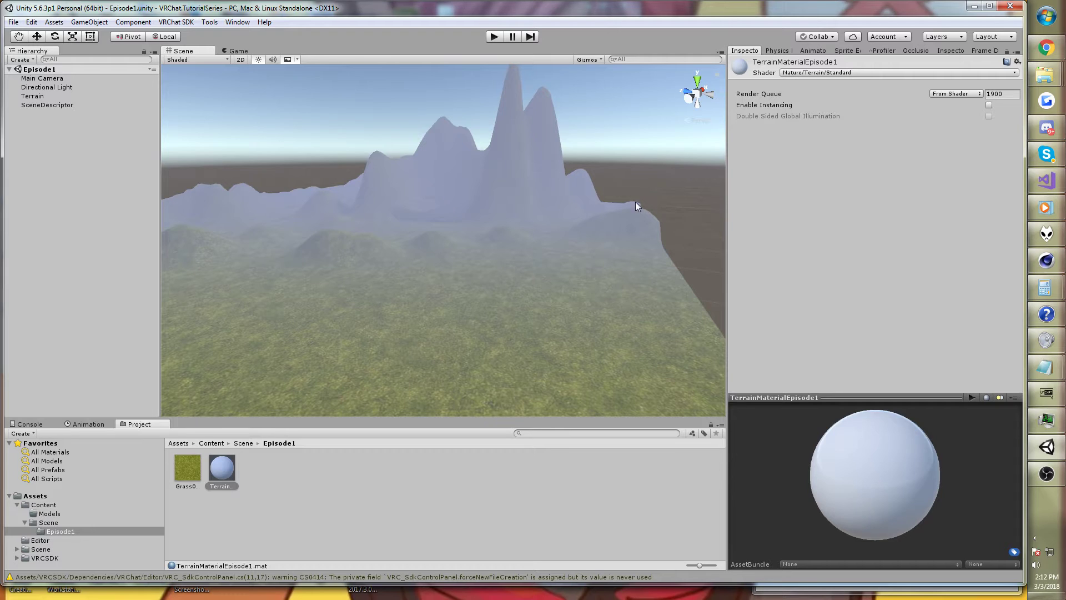
{"action": "left_click", "coordinate": [177, 22]}
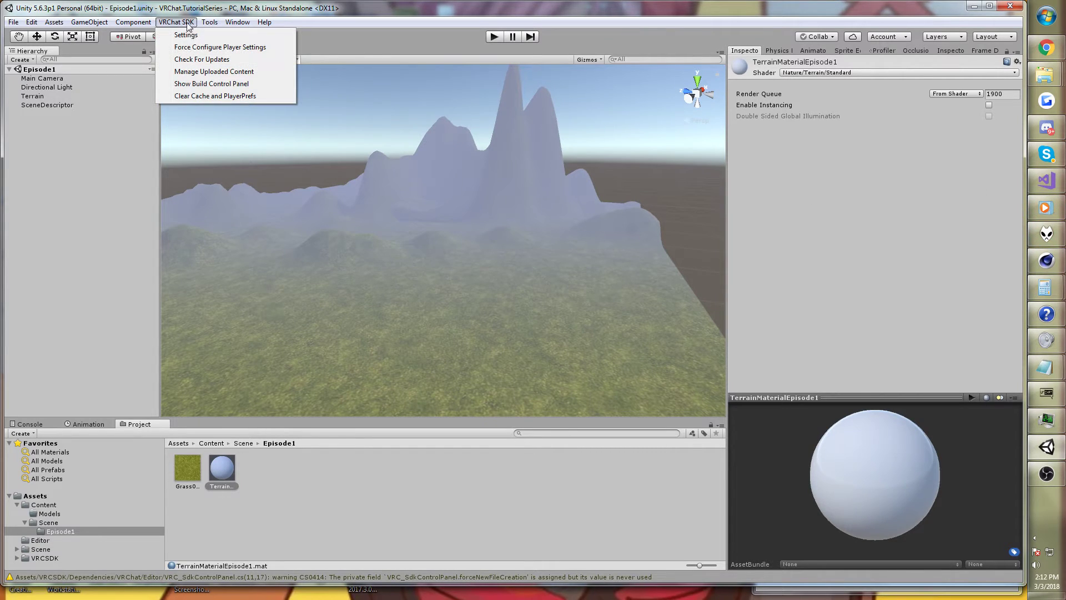
{"action": "left_click", "coordinate": [212, 84]}
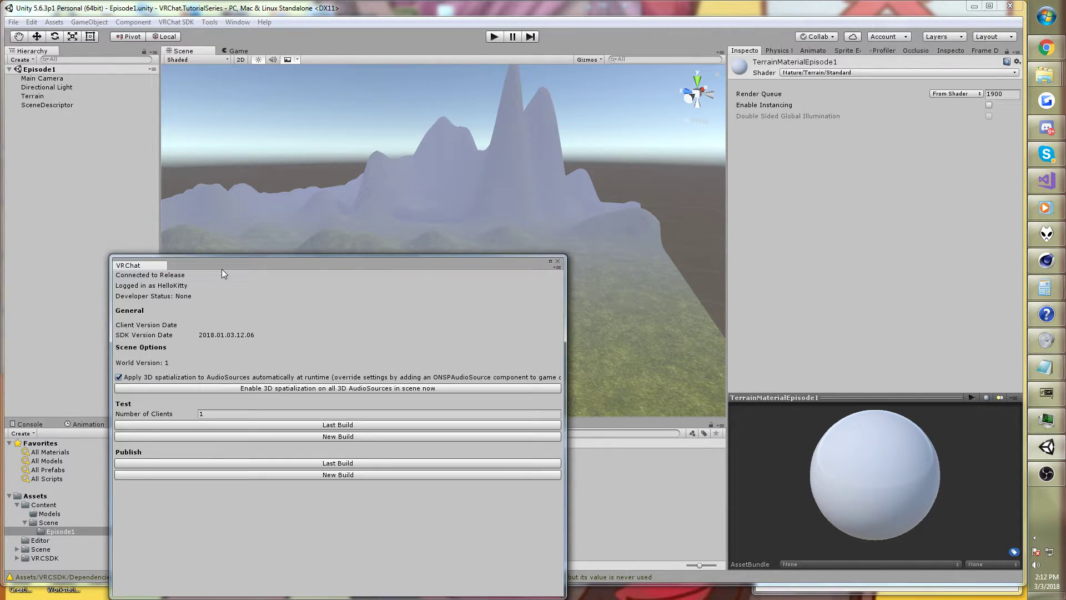
{"action": "left_click_drag", "start_coordinate": [212, 269], "coordinate": [290, 205]}
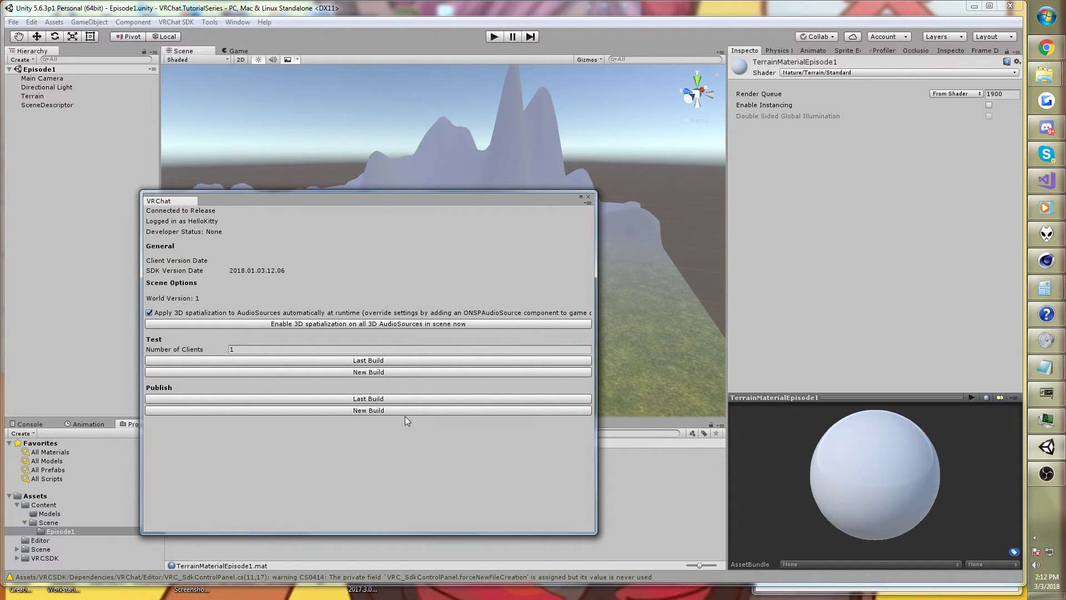
{"action": "left_click", "coordinate": [388, 410]}
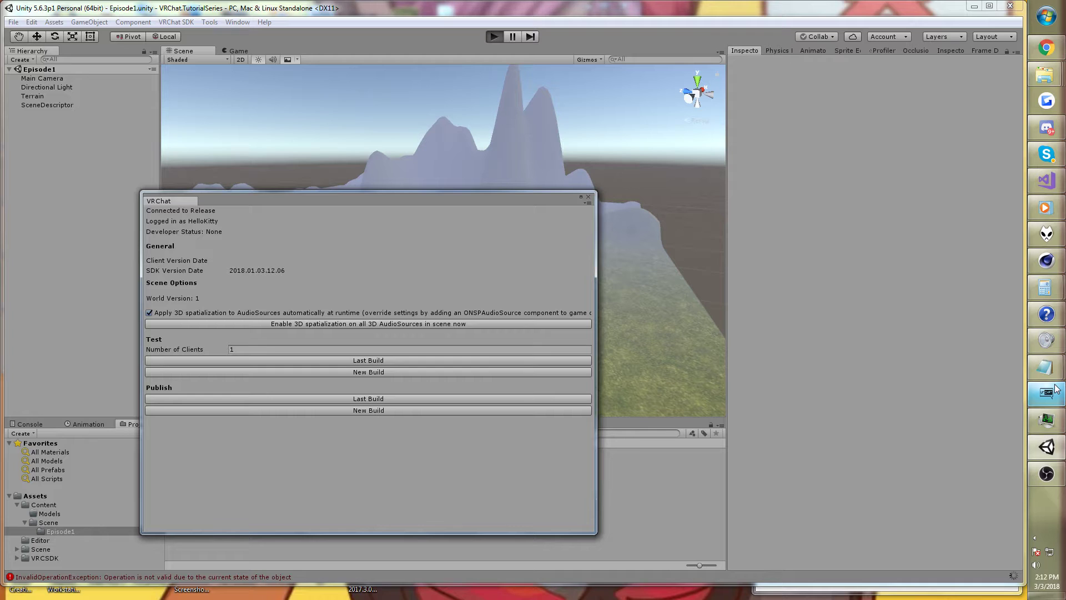
Step: Confirm the information accuracy and upload rights for the FogTestFault world, and upload the update
{"action": "mouse_move", "coordinate": [1055, 393]}
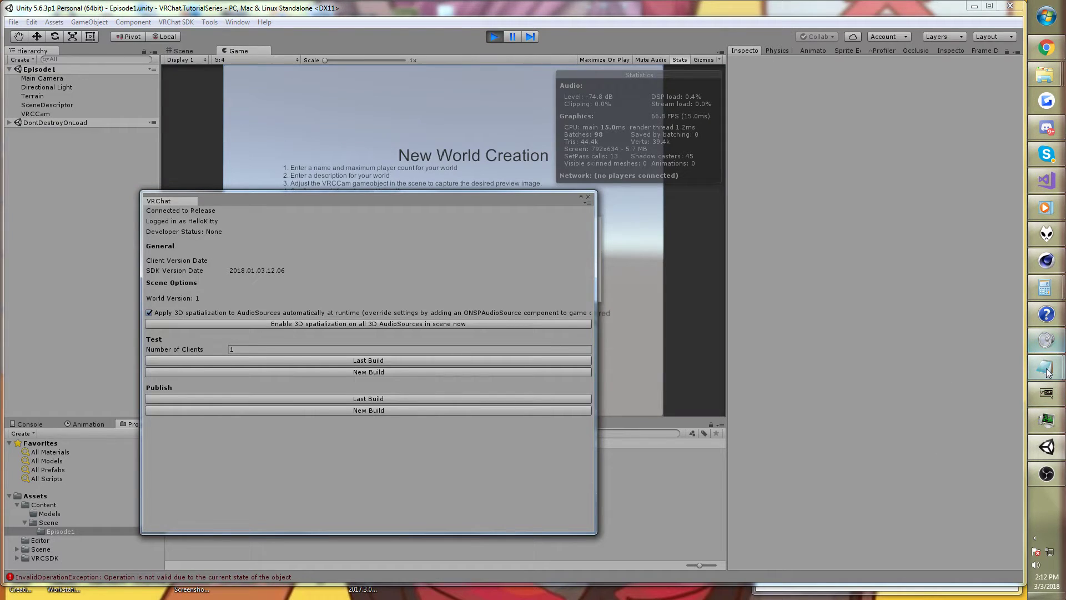
{"action": "left_click_drag", "start_coordinate": [492, 192], "coordinate": [509, 435]}
{"action": "left_click", "coordinate": [287, 324]}
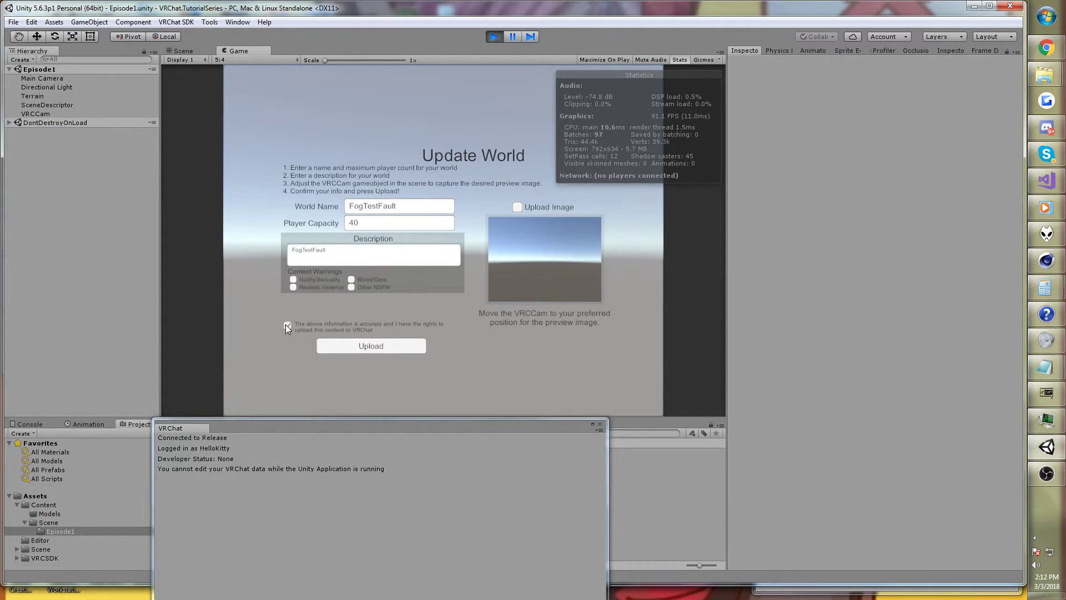
{"action": "left_click", "coordinate": [362, 349]}
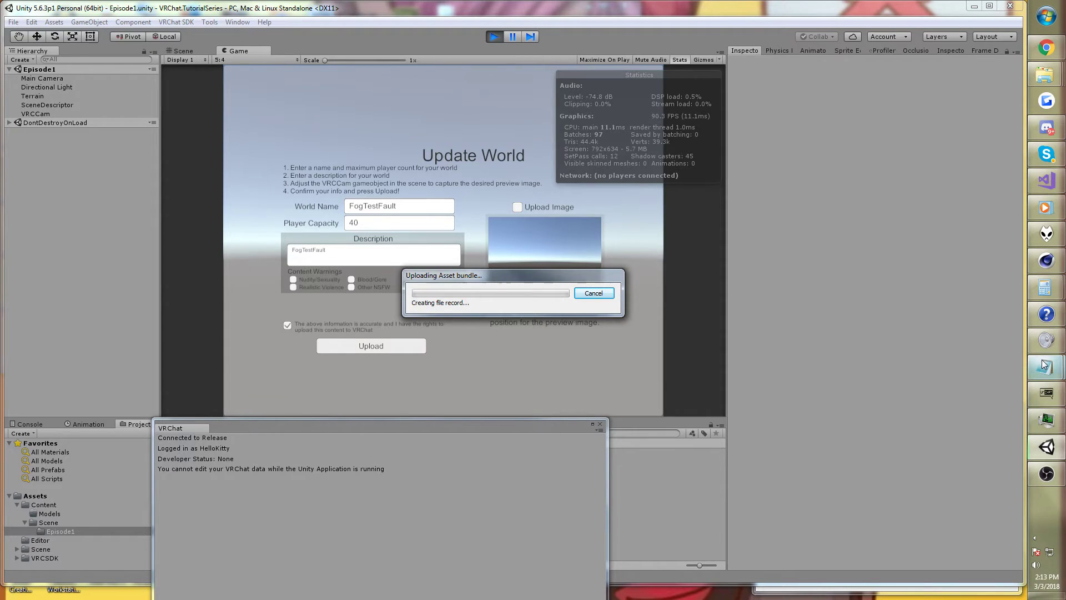
{"action": "mouse_move", "coordinate": [1044, 364]}
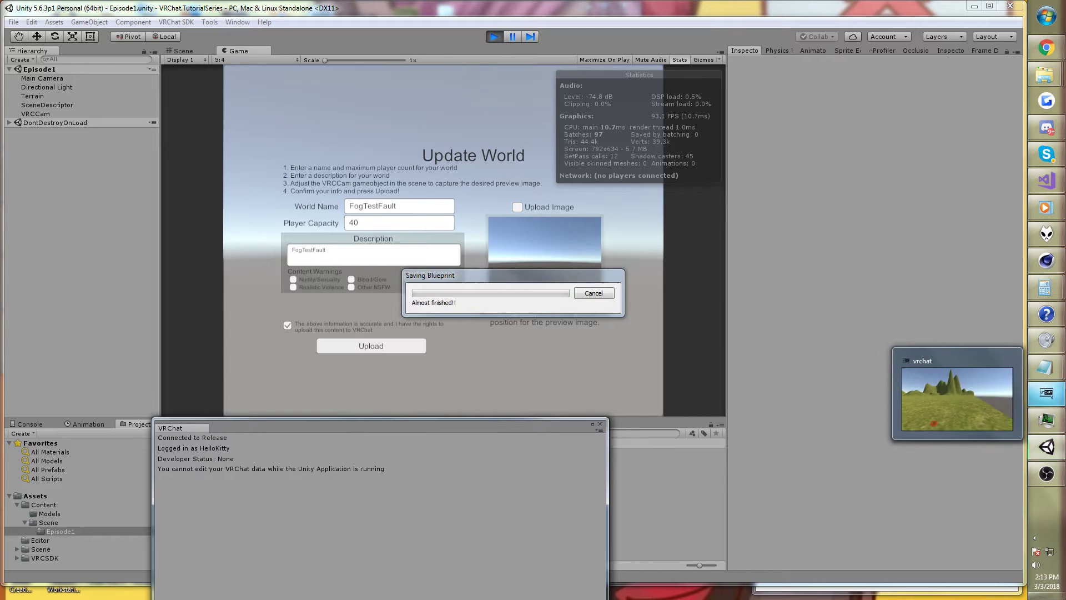
{"action": "left_click", "coordinate": [589, 320]}
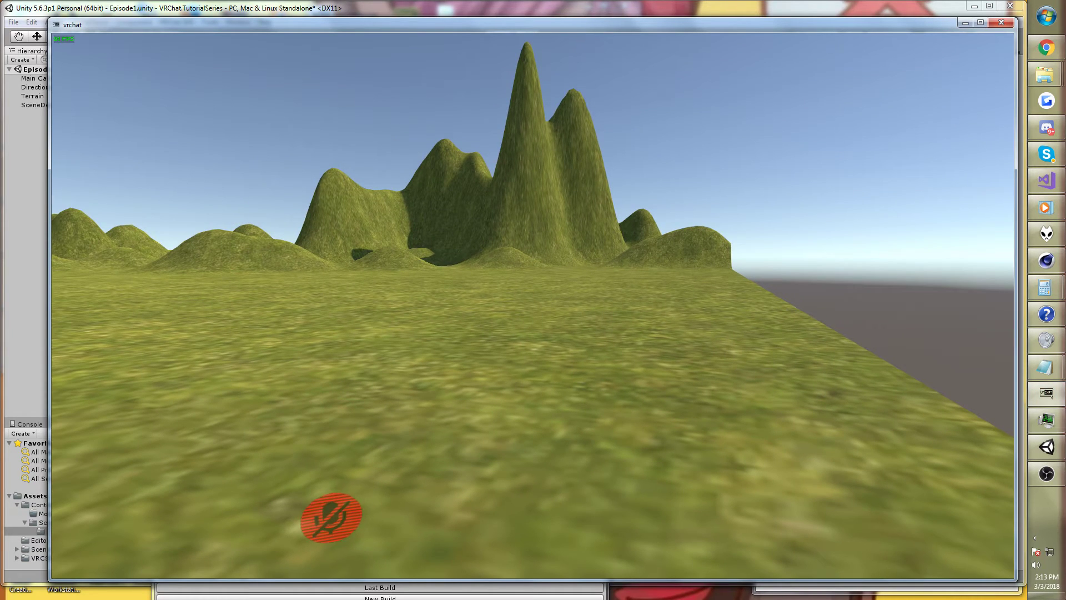
Step: In the VRChat client, open the FogTestFault world from the Mine worlds and create a new Friends+ instance of it
{"action": "key", "text": "Escape"}
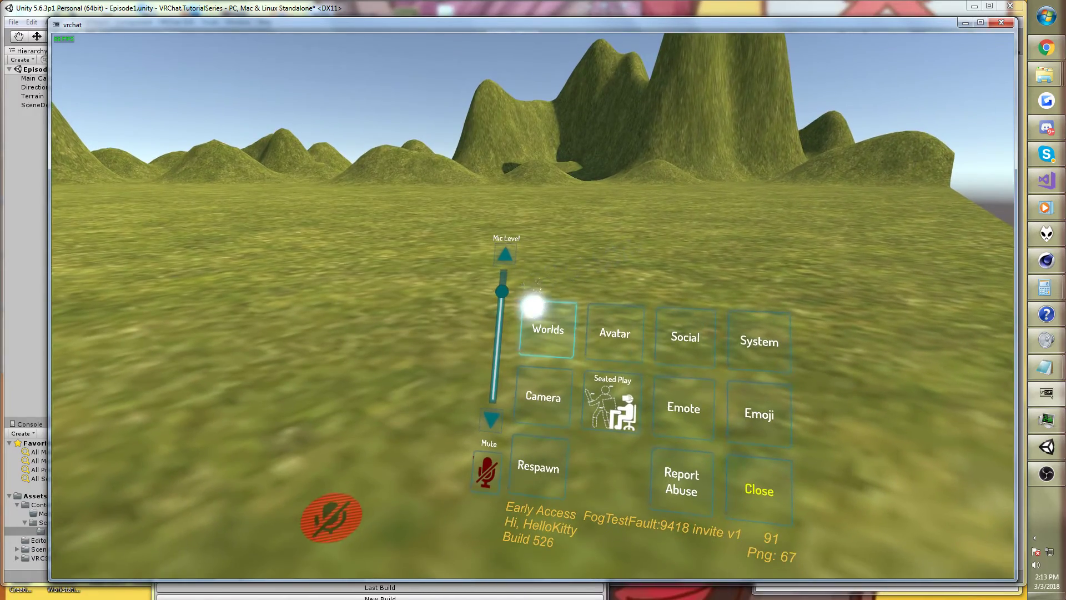
{"action": "left_click", "coordinate": [538, 319]}
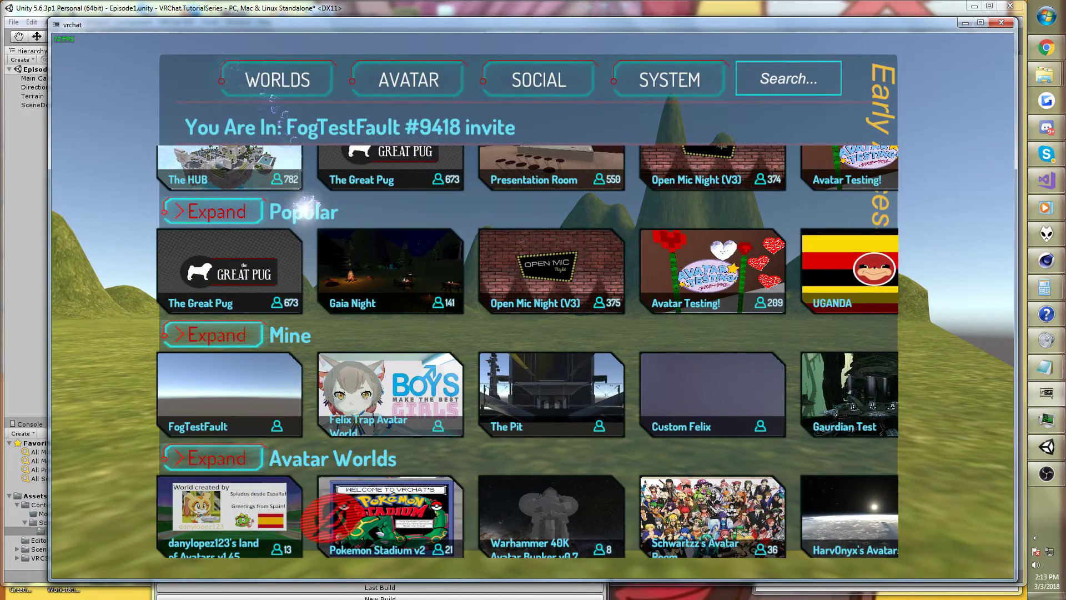
{"action": "left_click", "coordinate": [266, 383]}
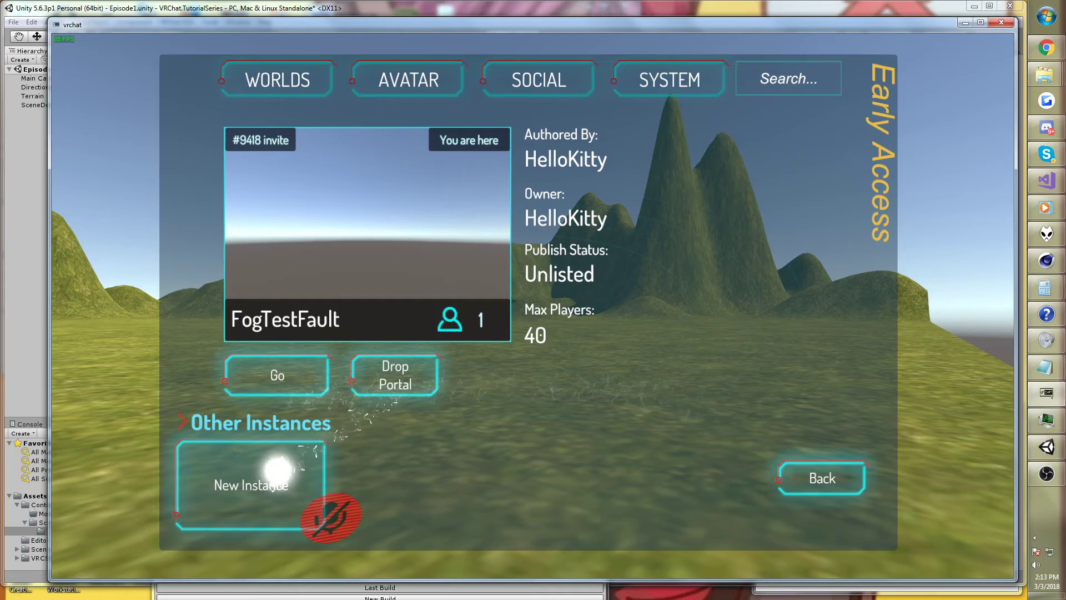
{"action": "left_click", "coordinate": [309, 483]}
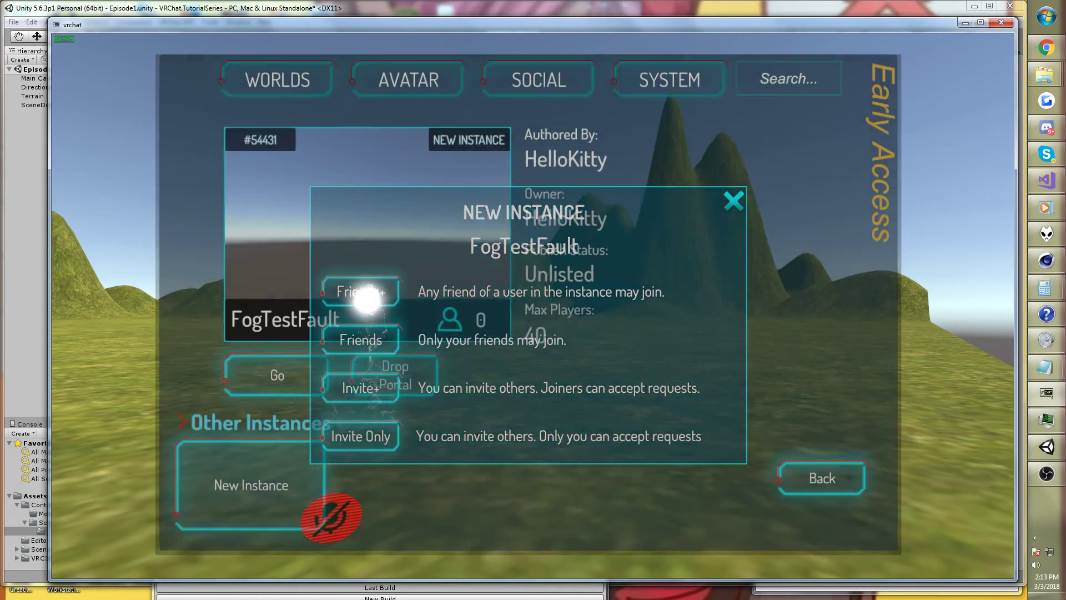
{"action": "left_click", "coordinate": [367, 294]}
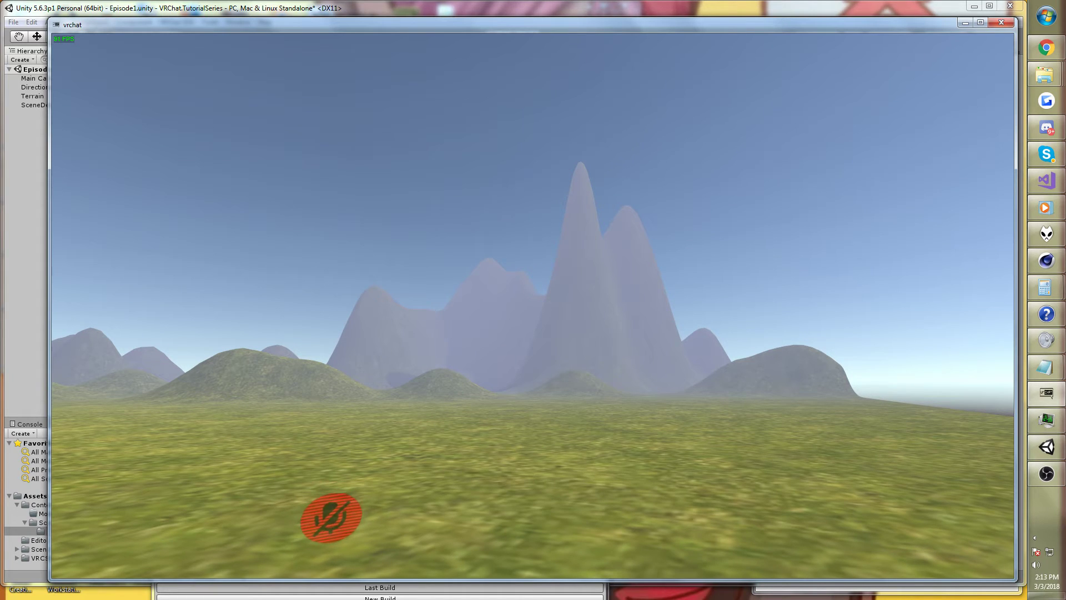
Step: Switch back to Unity, run the scene in play mode and compare the terrain in the Game and Scene views
{"action": "key", "text": "alt+Tab"}
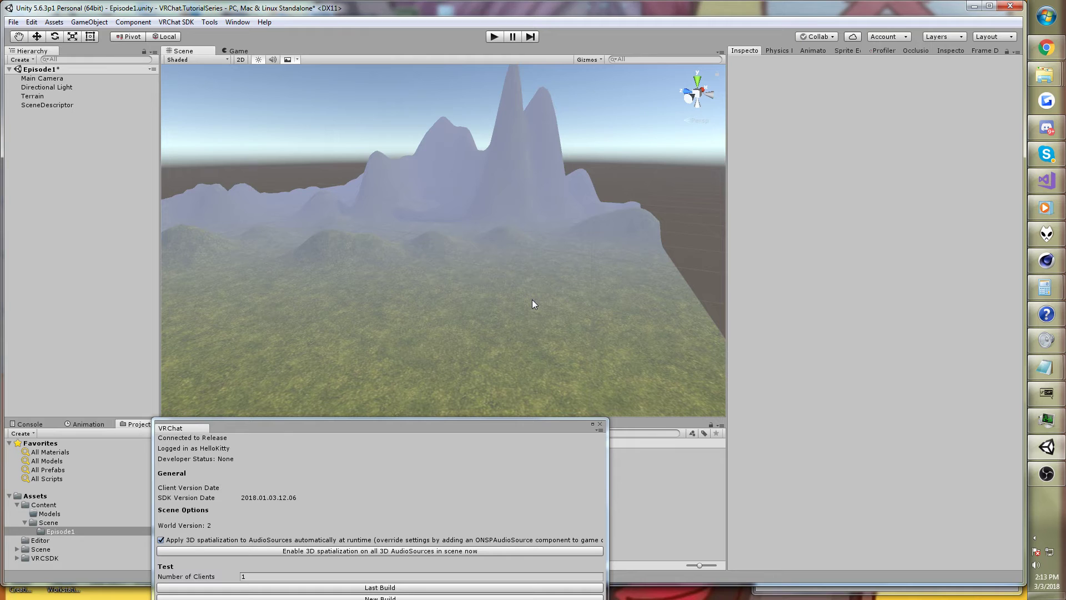
{"action": "left_click", "coordinate": [491, 36]}
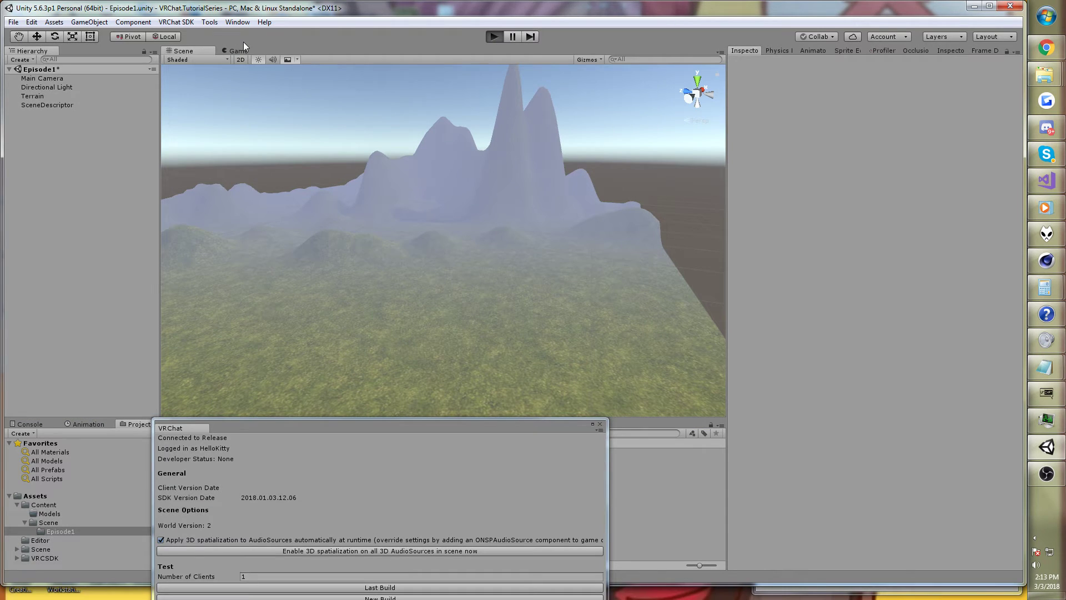
{"action": "key", "text": "ctrl+p"}
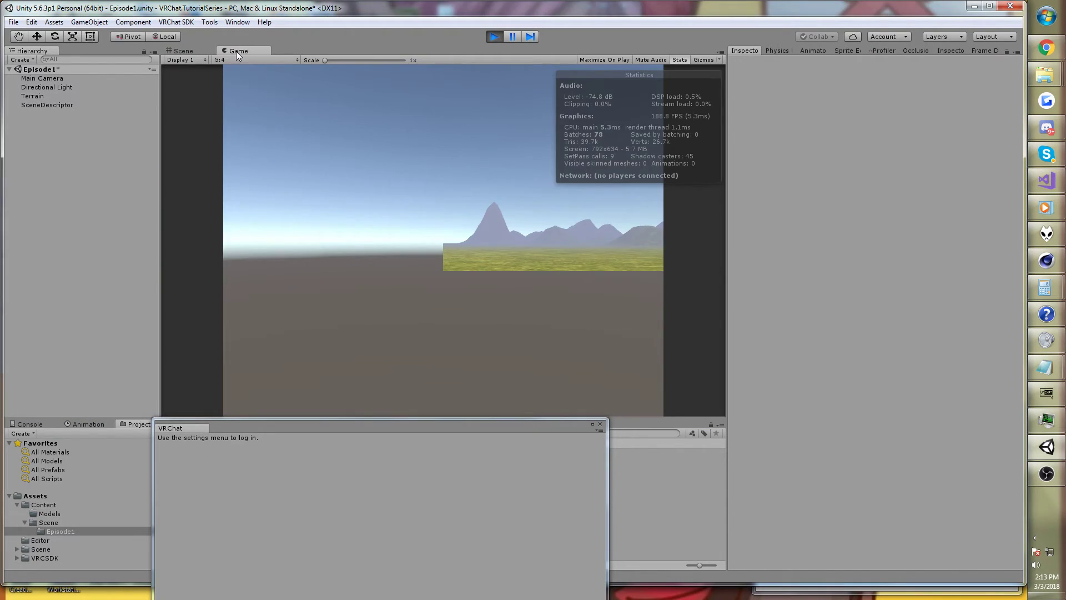
{"action": "left_click", "coordinate": [184, 51]}
{"action": "left_click", "coordinate": [238, 51]}
{"action": "left_click", "coordinate": [184, 51]}
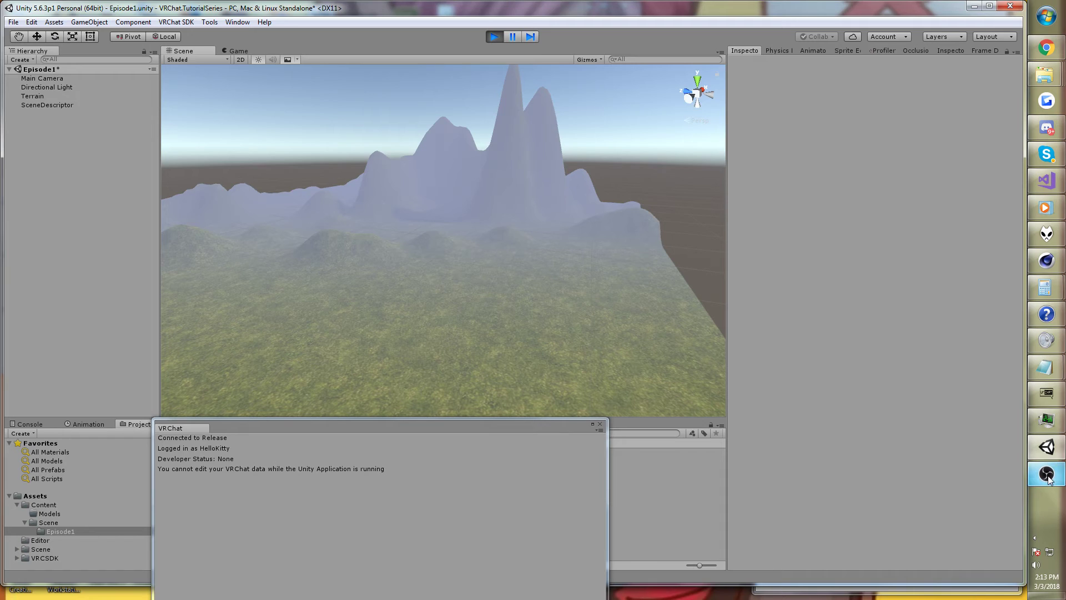
{"action": "mouse_move", "coordinate": [1048, 479]}
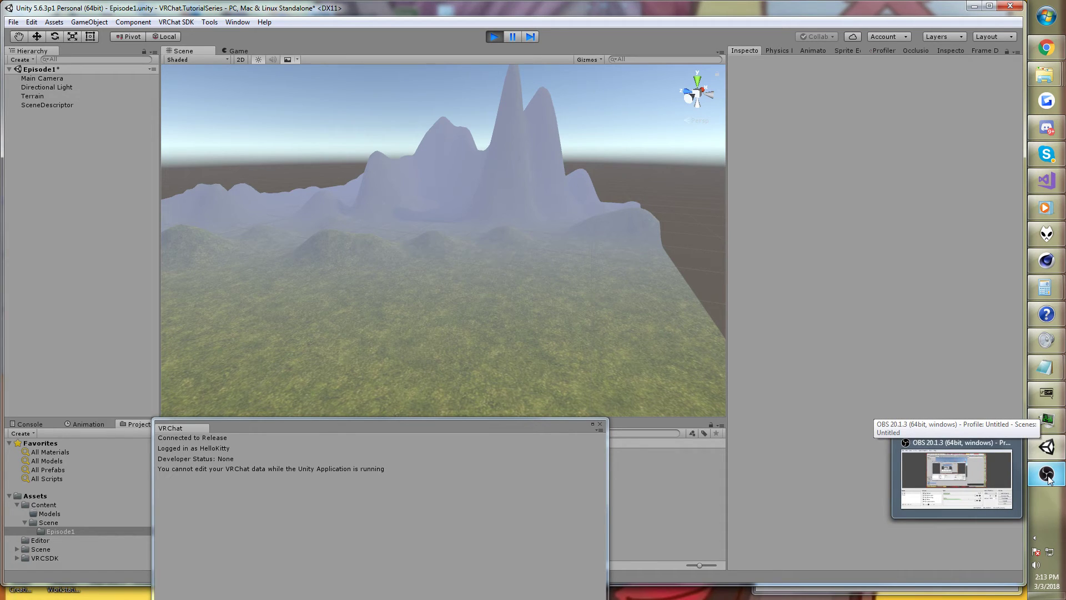